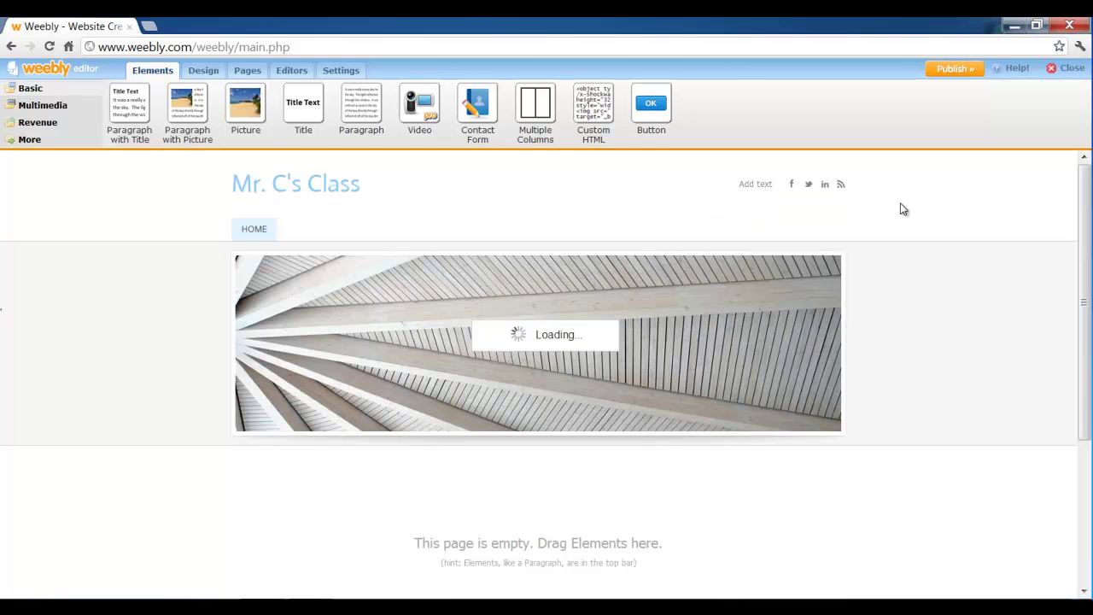
Step: Examine the link address fields for the Facebook, Twitter, LinkedIn and RSS icons in the site header
left_click(808, 188)
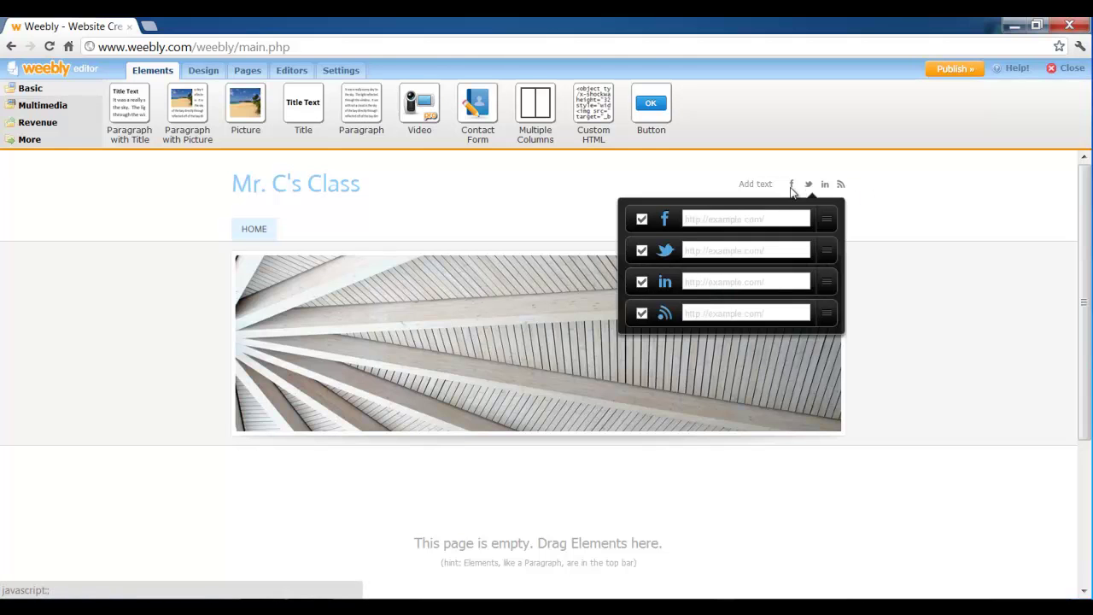
left_click(766, 220)
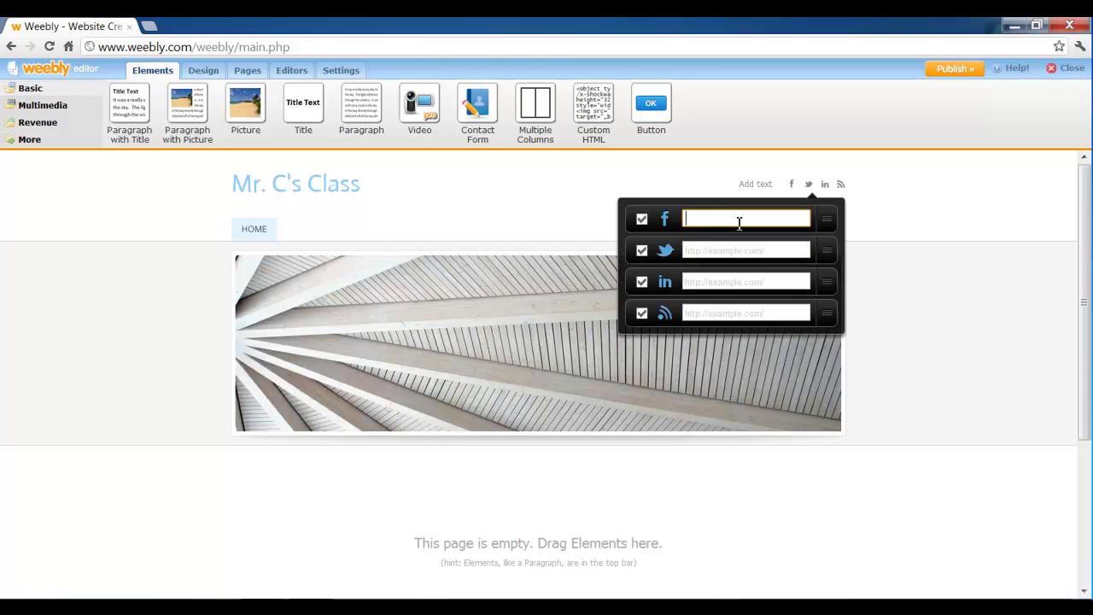
left_click(695, 250)
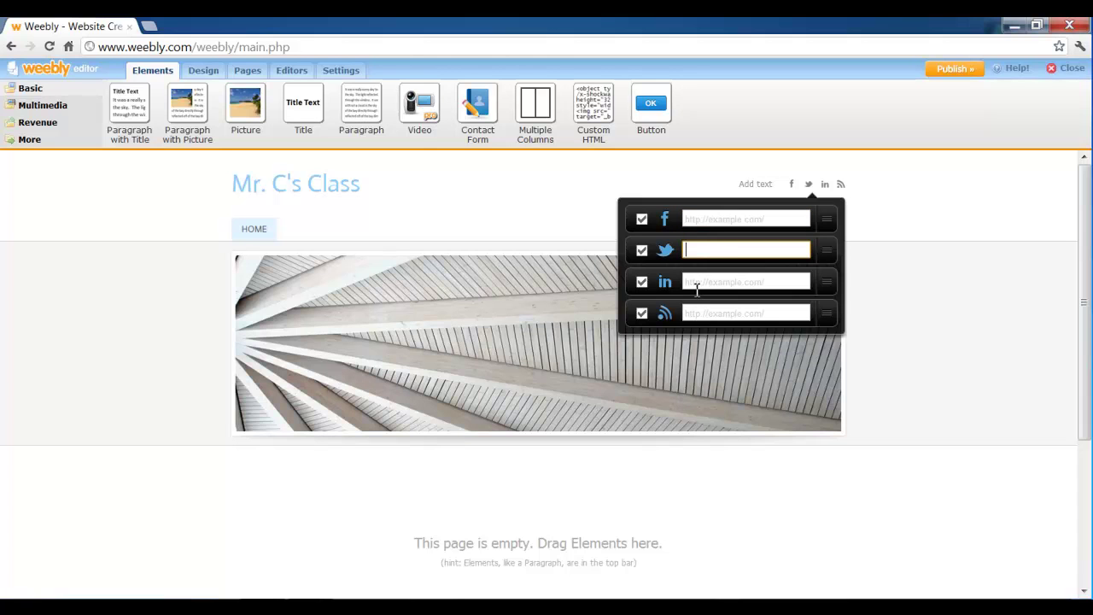
left_click(733, 220)
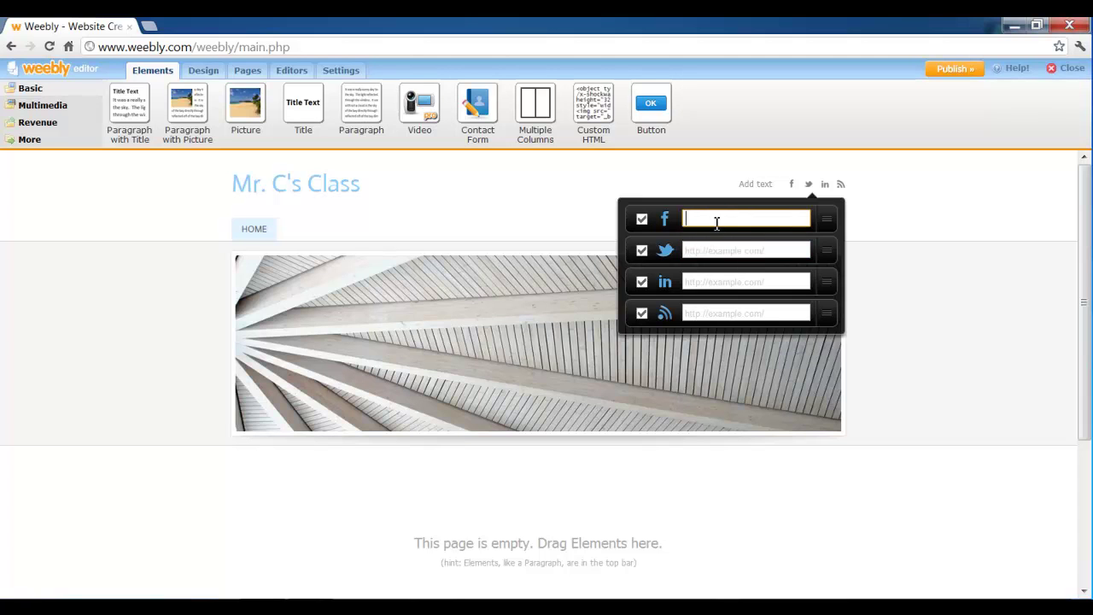
left_click(898, 213)
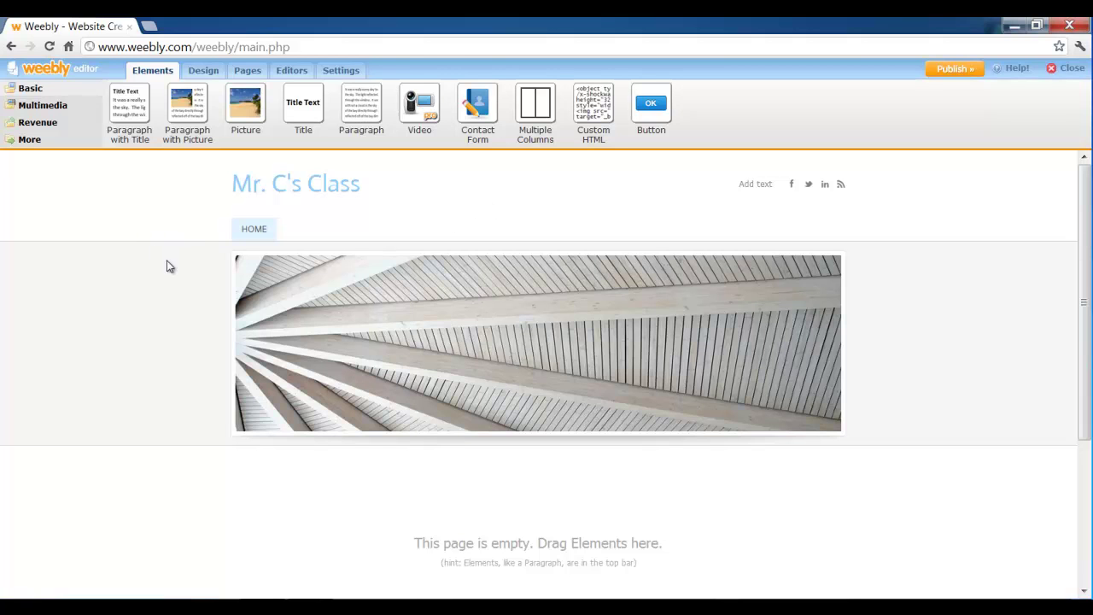
Step: Look over the empty home page and check what removing the Weebly footer credit requires, closing the upgrade offer without purchasing
scroll(170, 267, "down", 5)
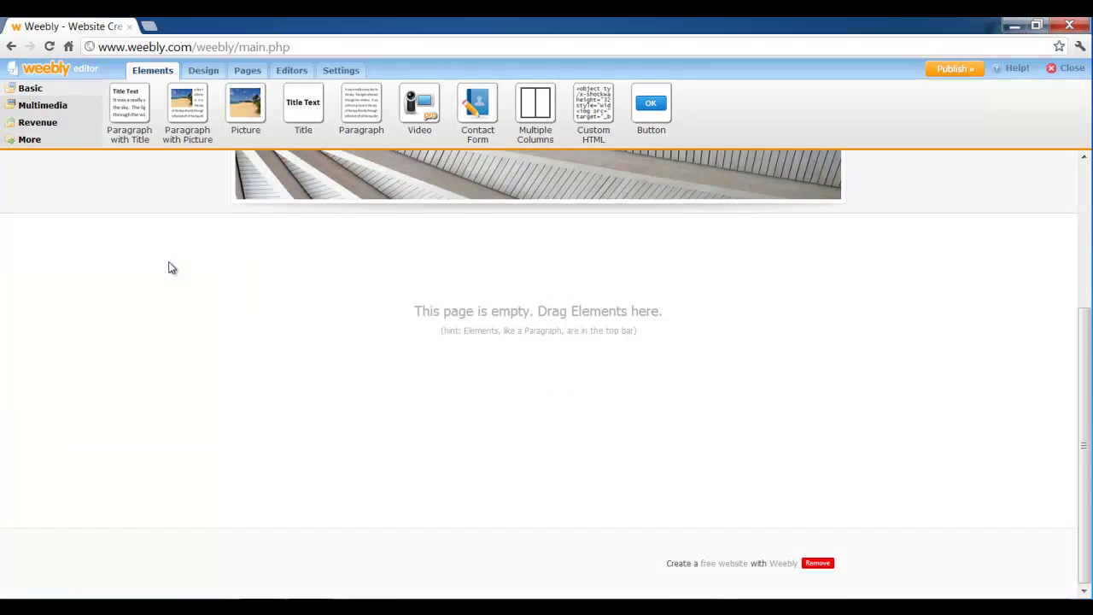
scroll(169, 267, "up", 5)
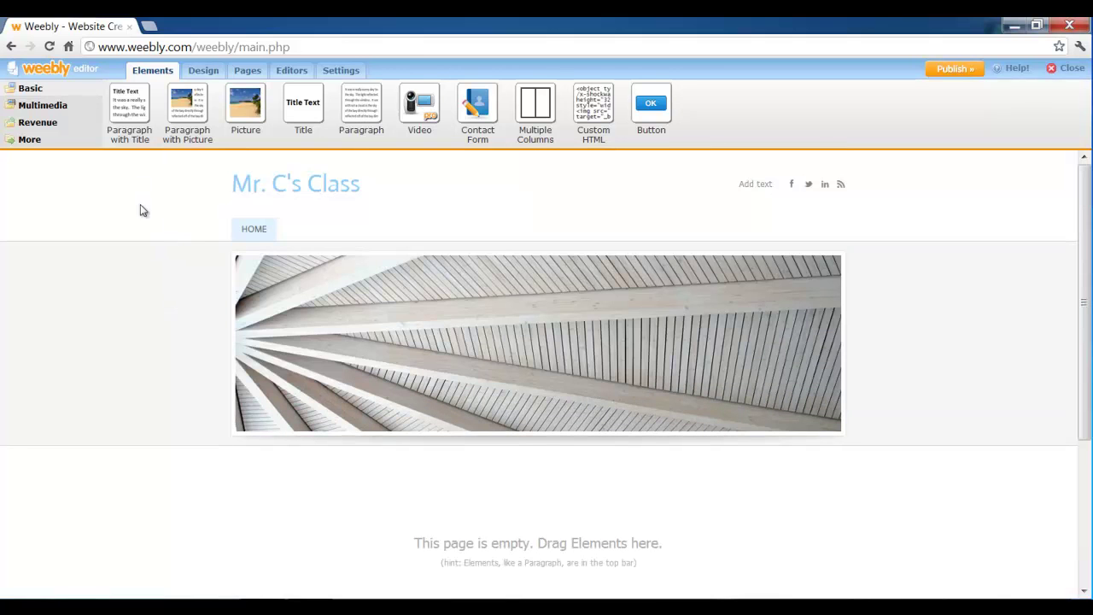
scroll(106, 315, "down", 5)
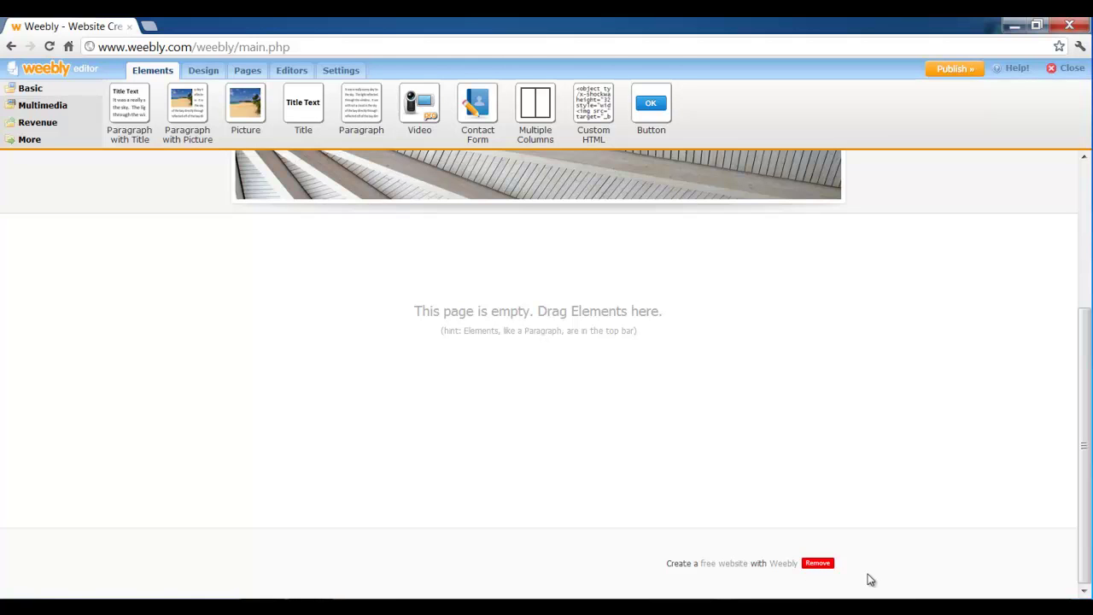
left_click(817, 563)
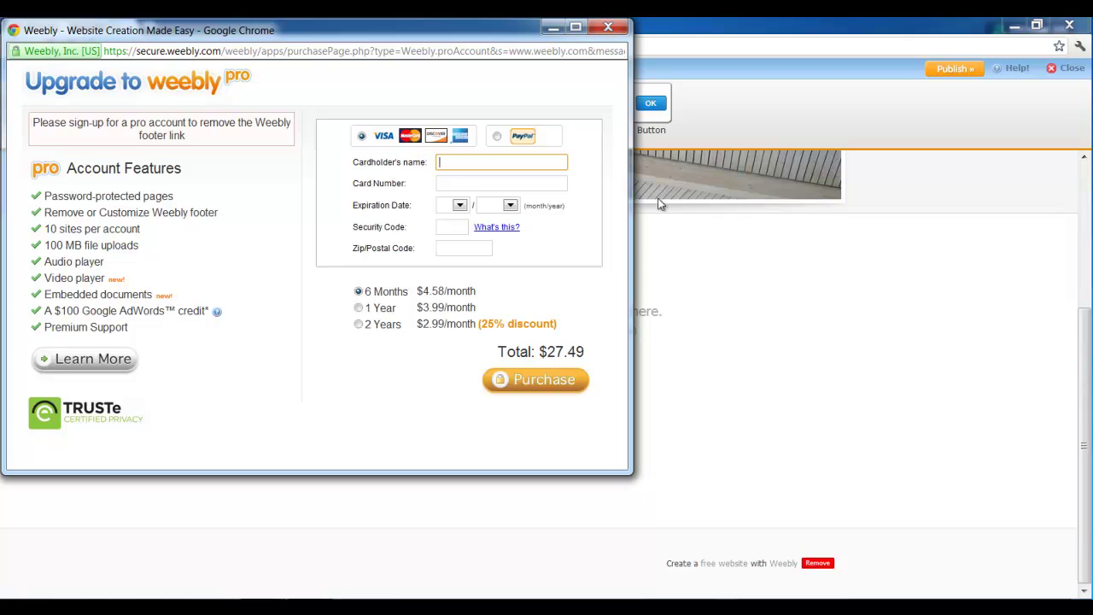
left_click(608, 27)
scroll(249, 512, "up", 3)
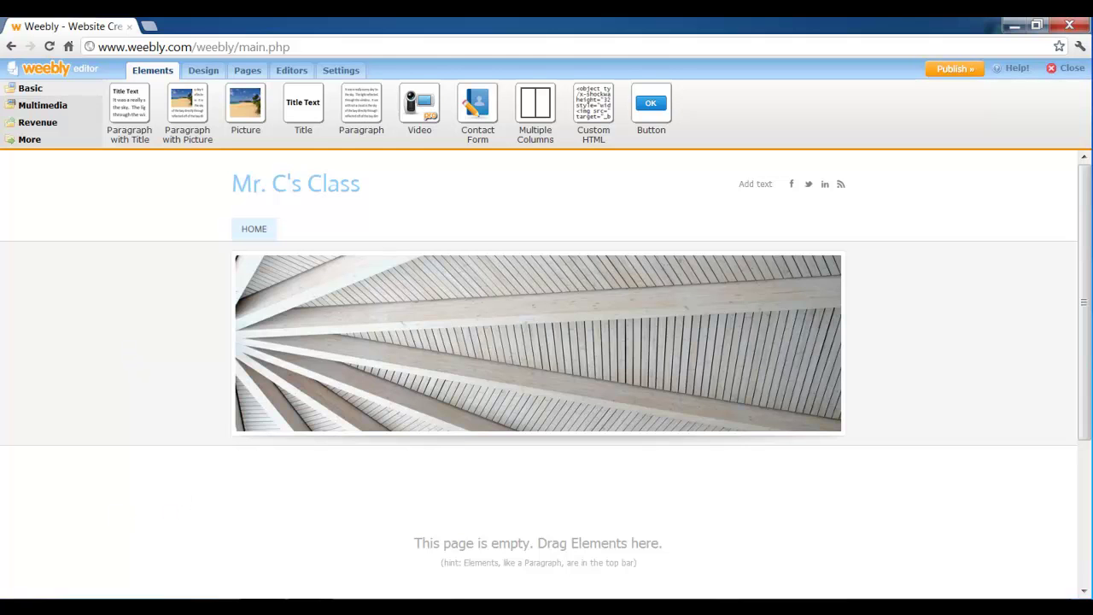
scroll(683, 538, "down", 3)
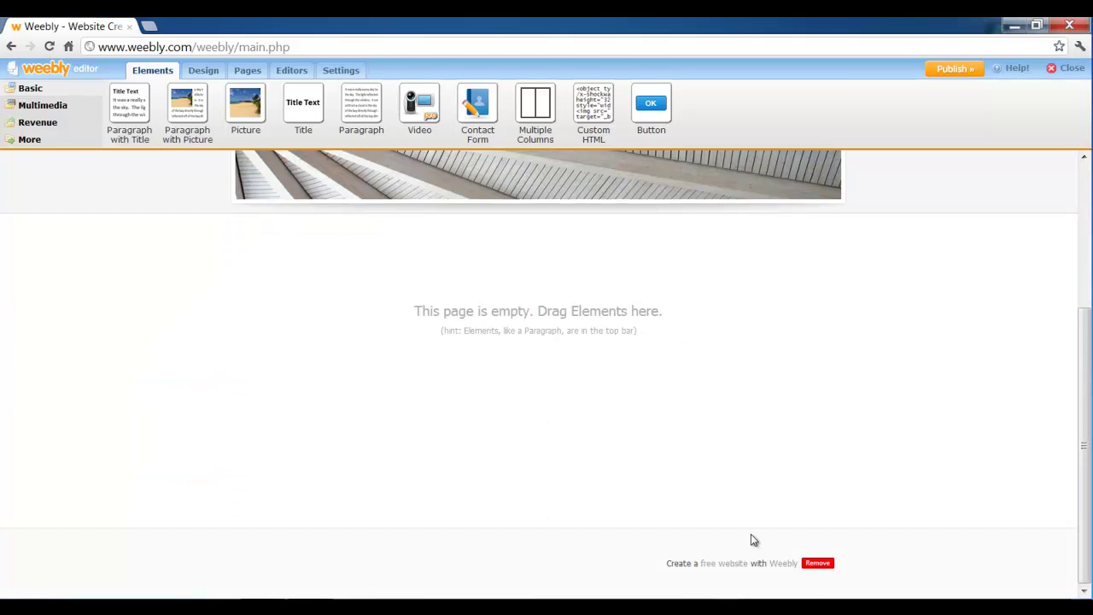
scroll(145, 533, "up", 3)
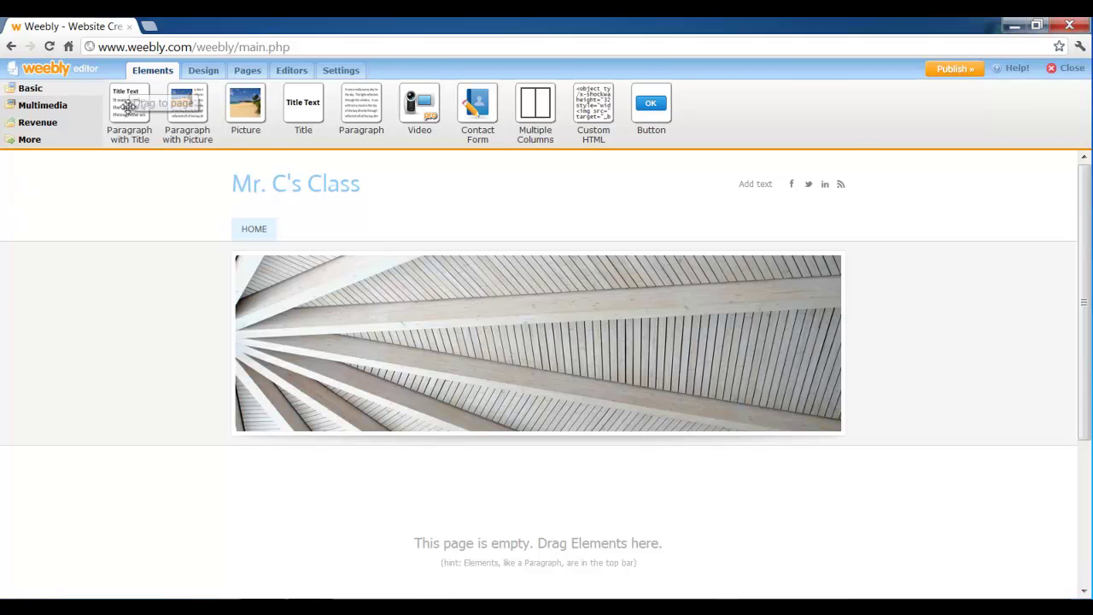
Step: Try the green mountain, brown barn and teal typewriter-thumbnail themes on the site
left_click(203, 73)
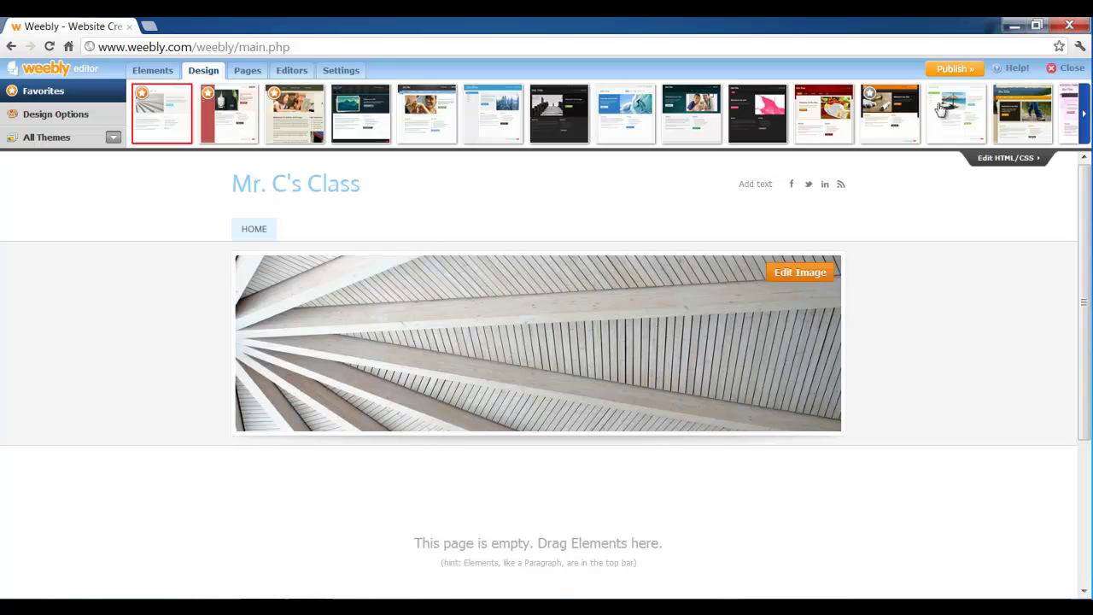
left_click(1084, 110)
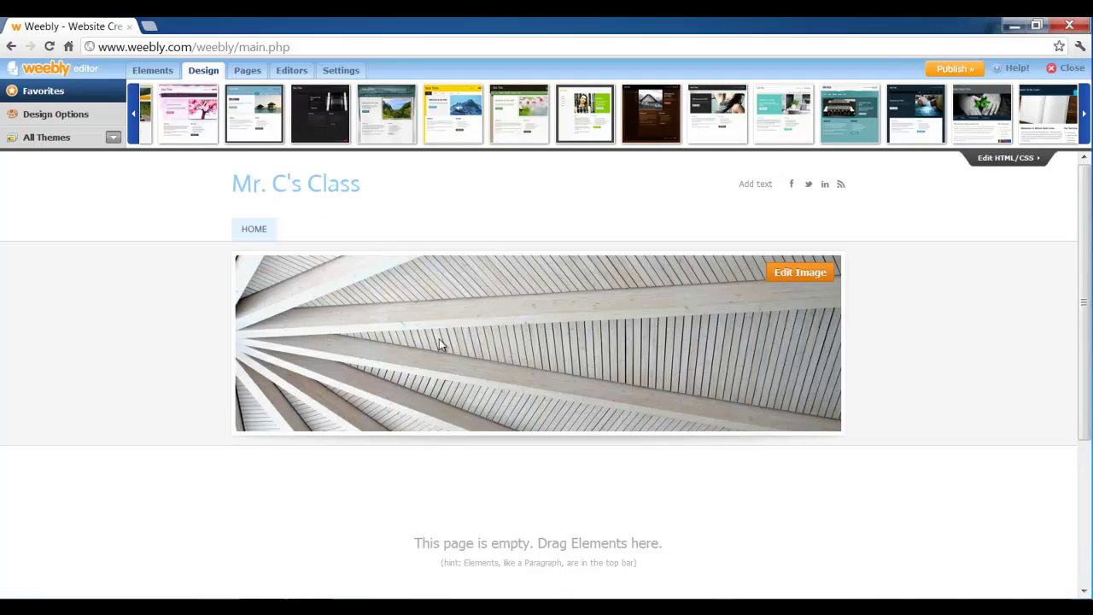
left_click(378, 118)
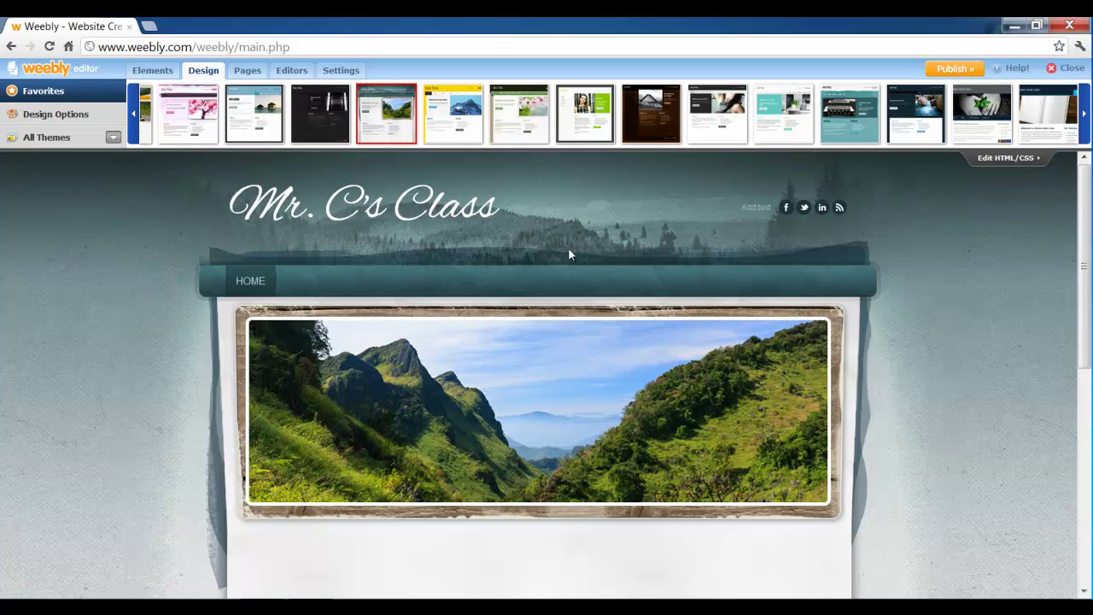
left_click(649, 126)
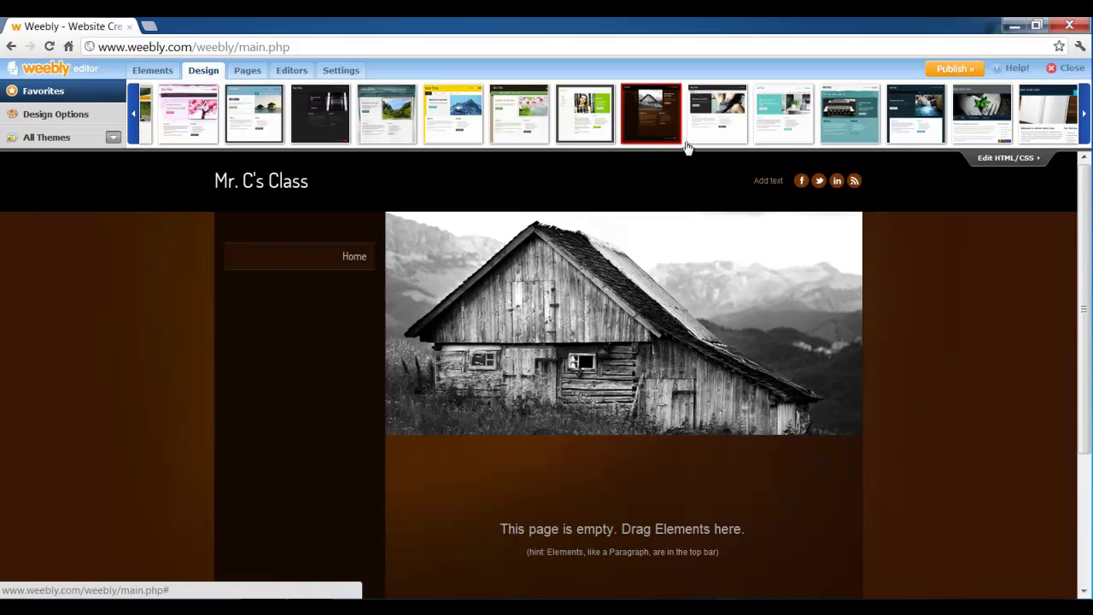
left_click(864, 116)
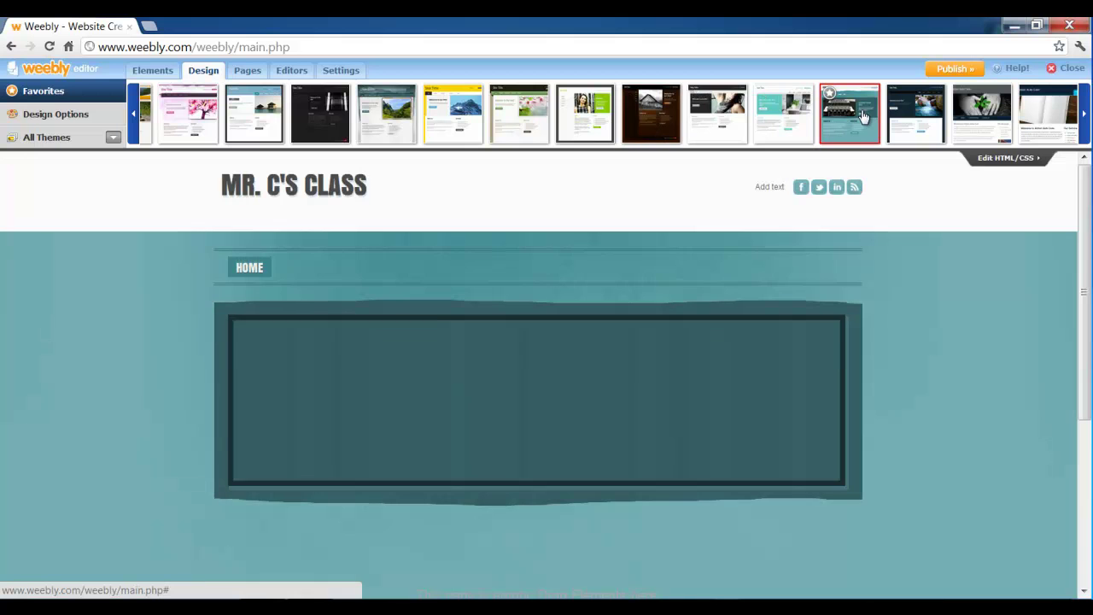
Step: Try the chalkboard-and-microscope theme, and apply the light theme with the red desert butte header image
left_click(1084, 113)
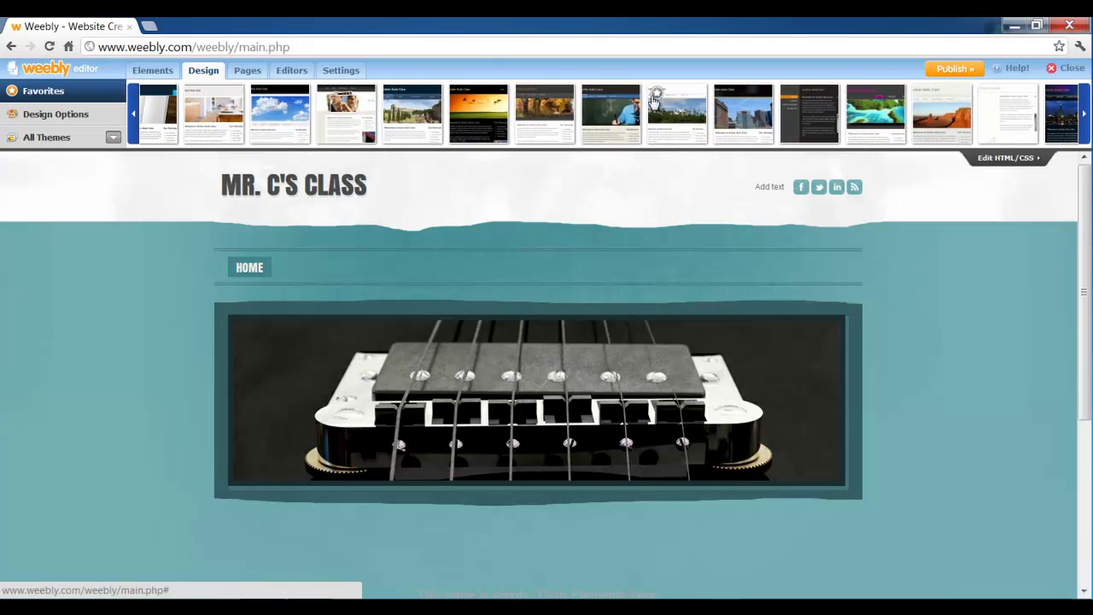
left_click(626, 119)
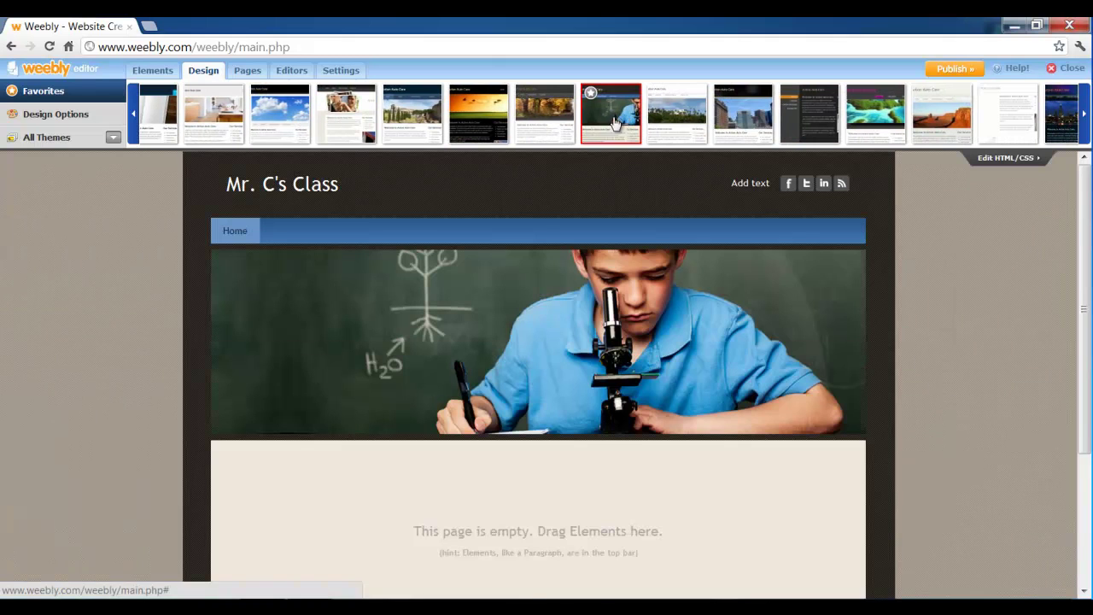
mouse_move(336, 185)
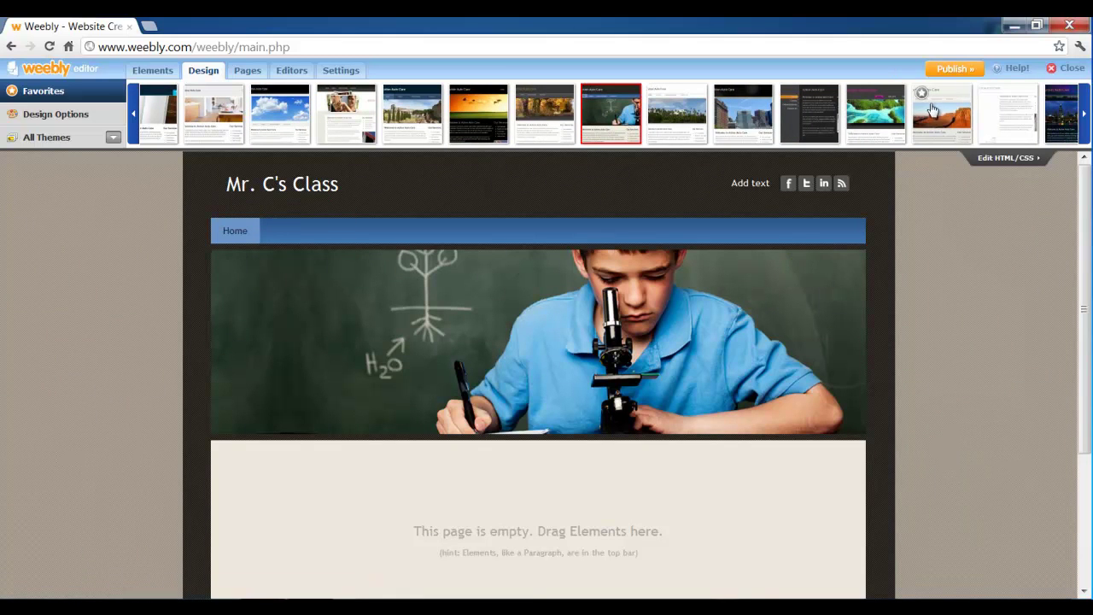
left_click(941, 114)
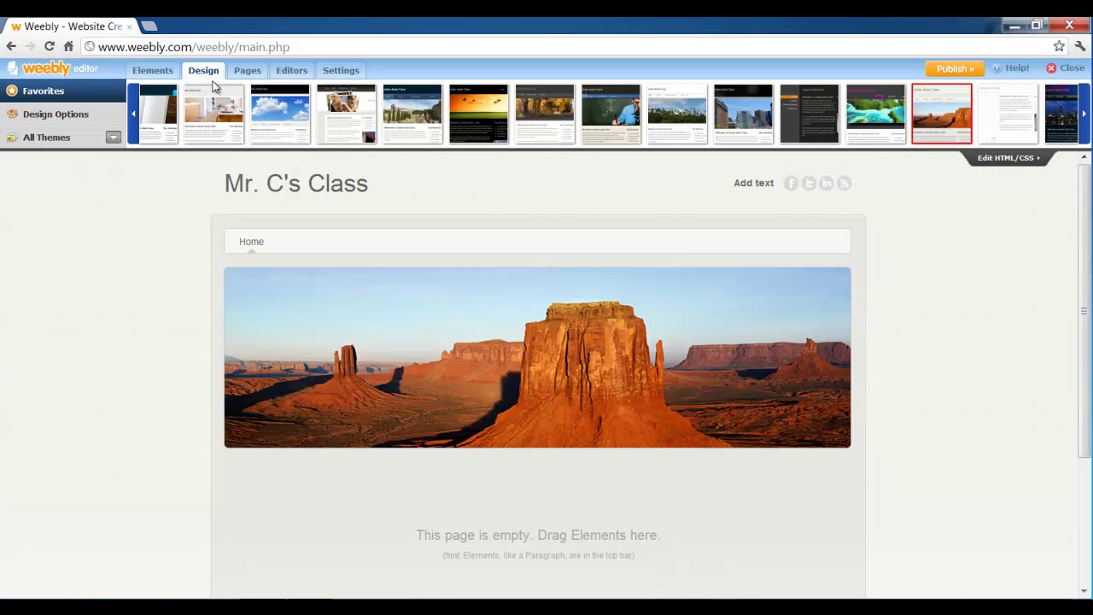
Step: Add a page named "Math Lessons" and switch its external site link option on and back off
left_click(248, 72)
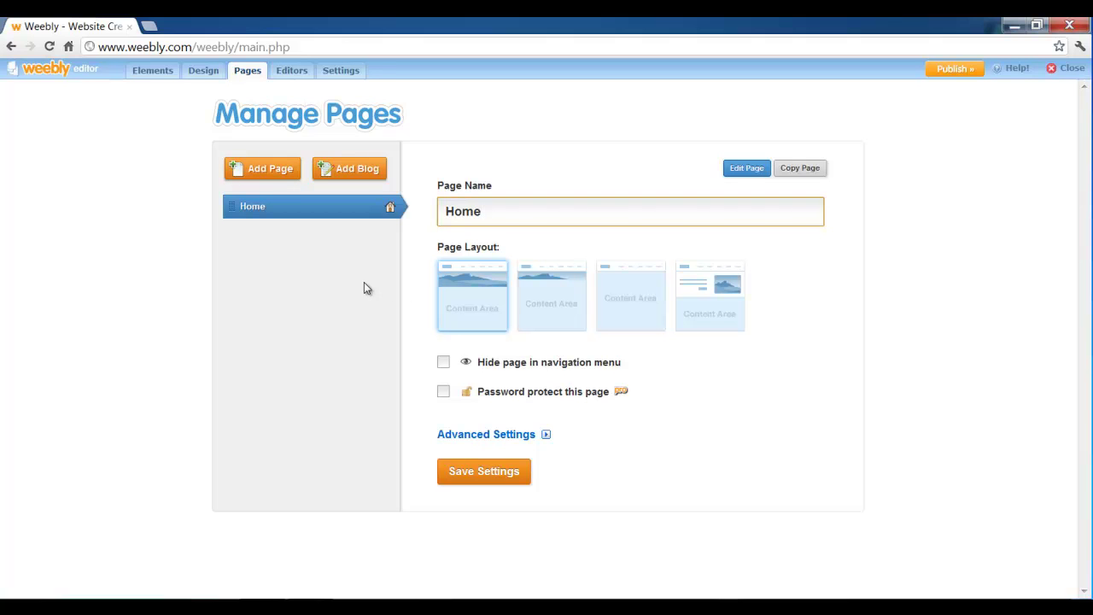
left_click(270, 169)
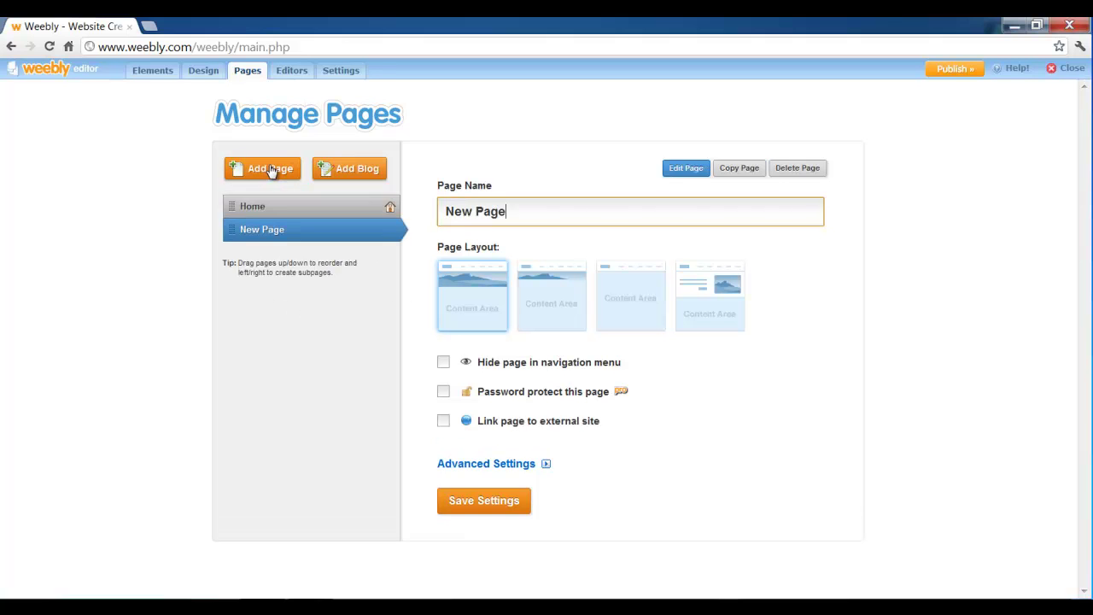
left_click_drag(531, 211, 365, 217)
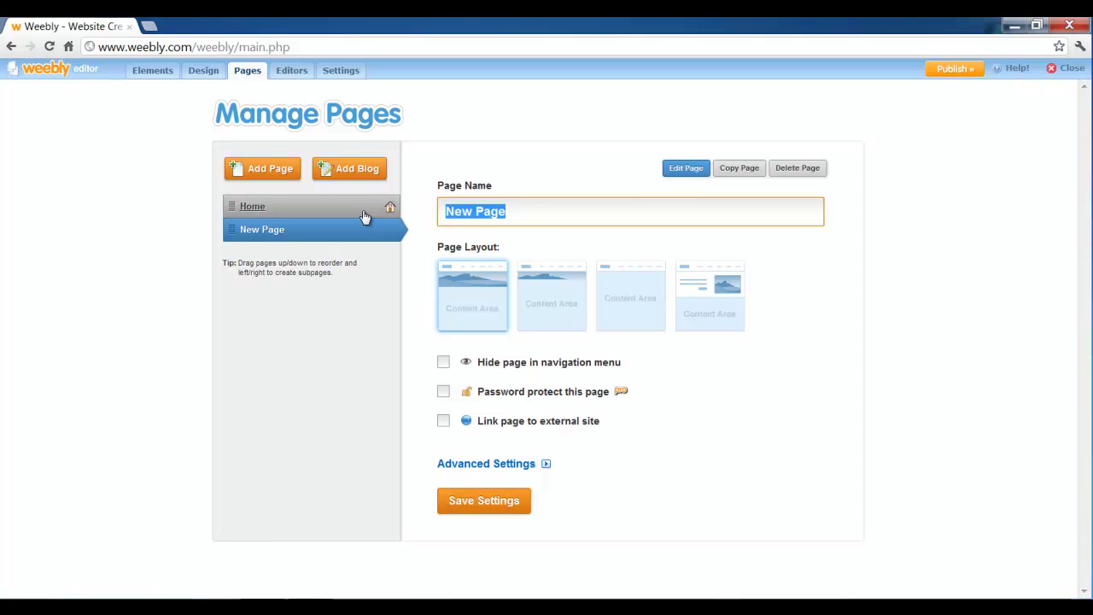
type("Ma")
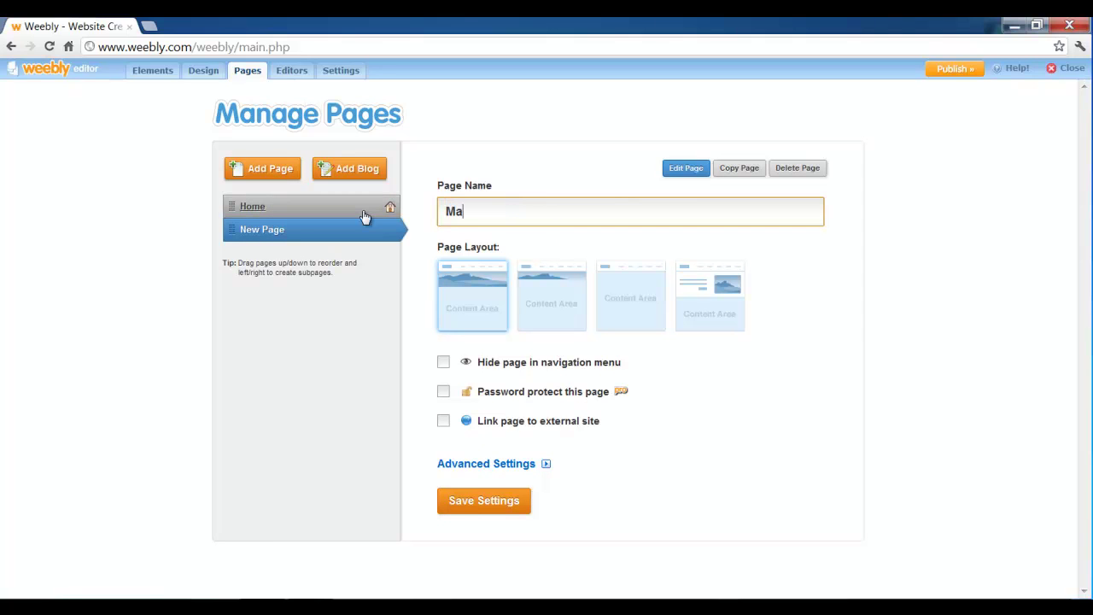
type("th Lessons")
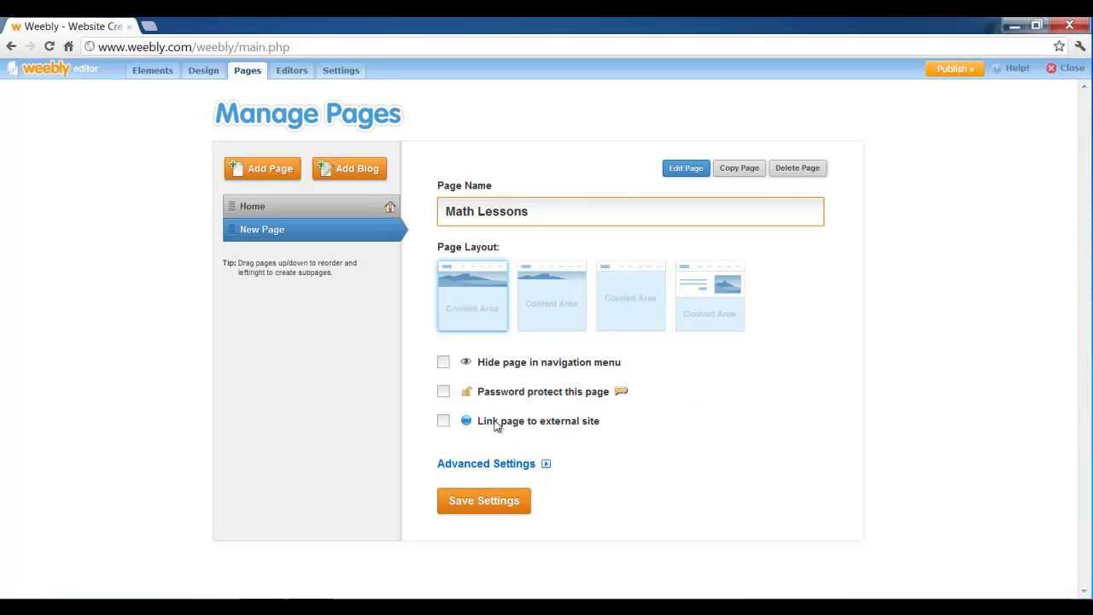
left_click(444, 426)
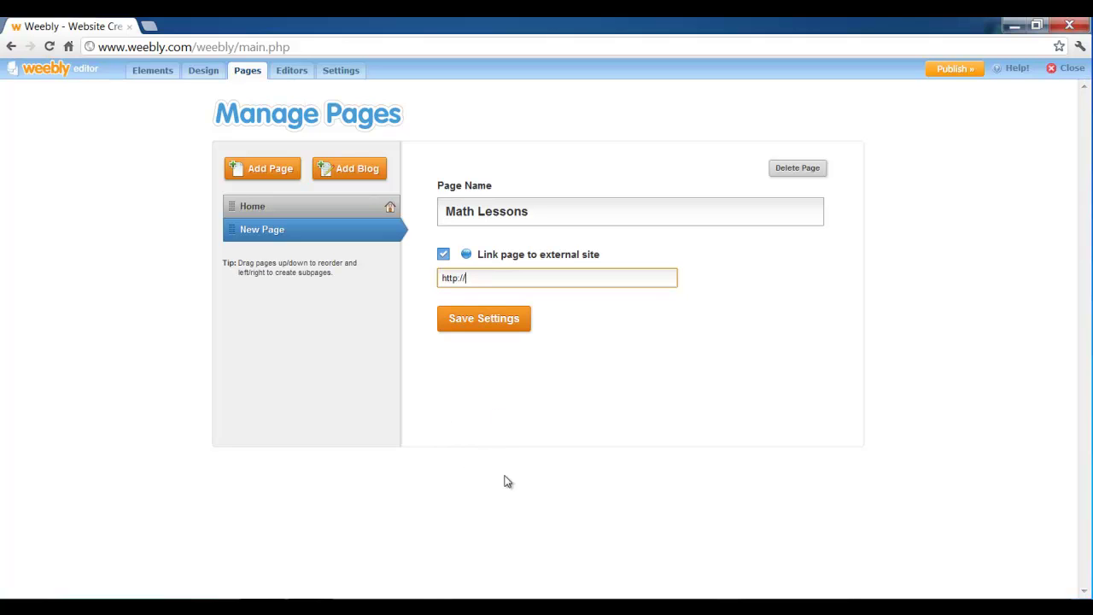
left_click(443, 254)
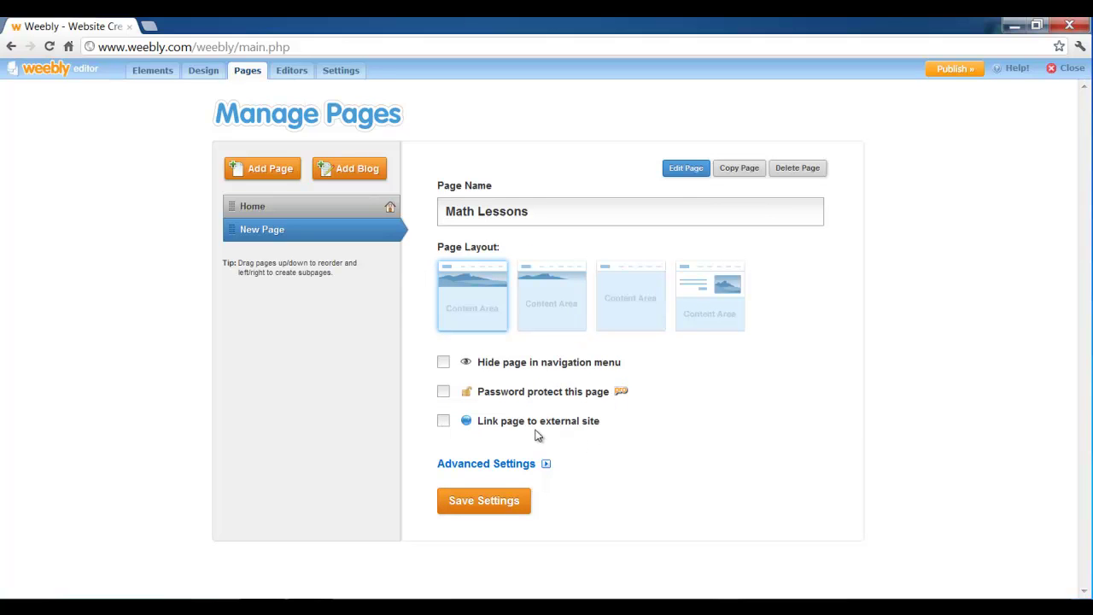
Step: Save advanced settings with title "Math Lessons", description "This page contains all my math lessons" and keywords "math add subtract page"
left_click(501, 465)
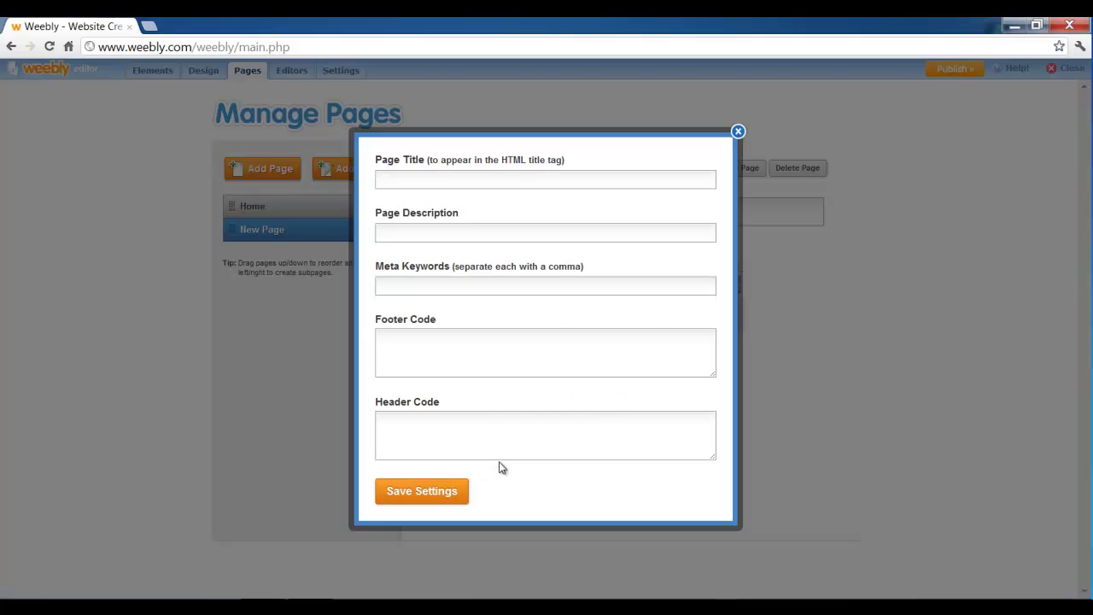
left_click(448, 180)
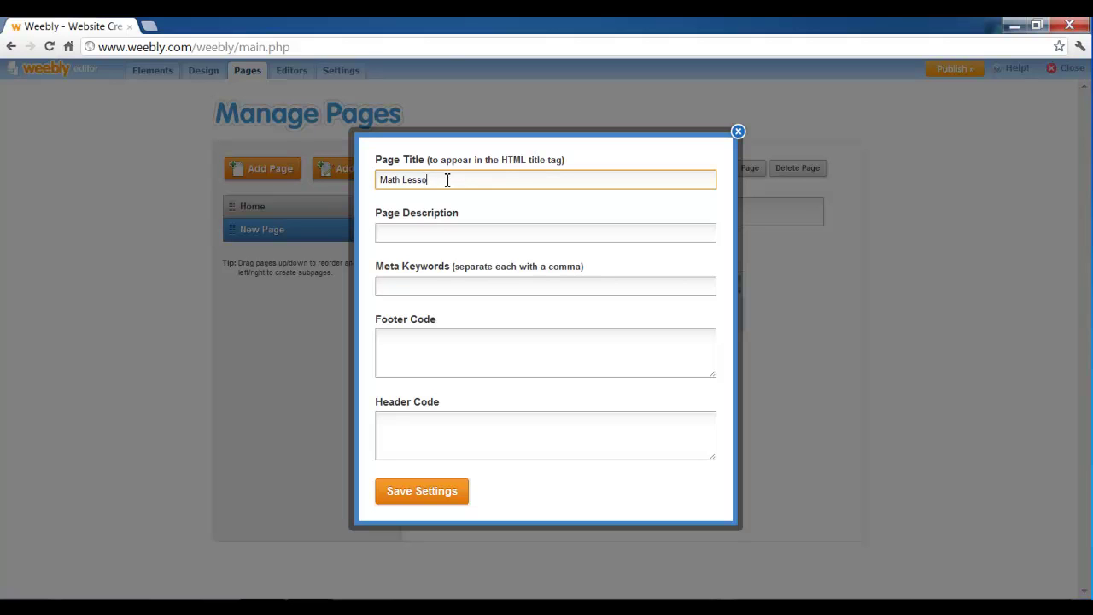
left_click(422, 231)
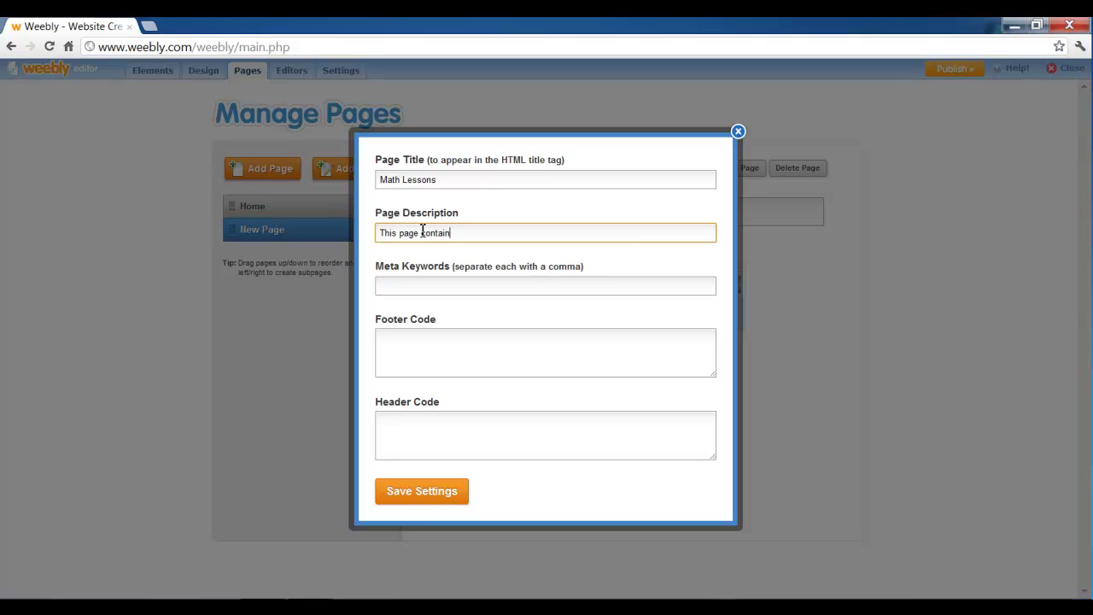
type("This page contains all my math lessons")
left_click(402, 289)
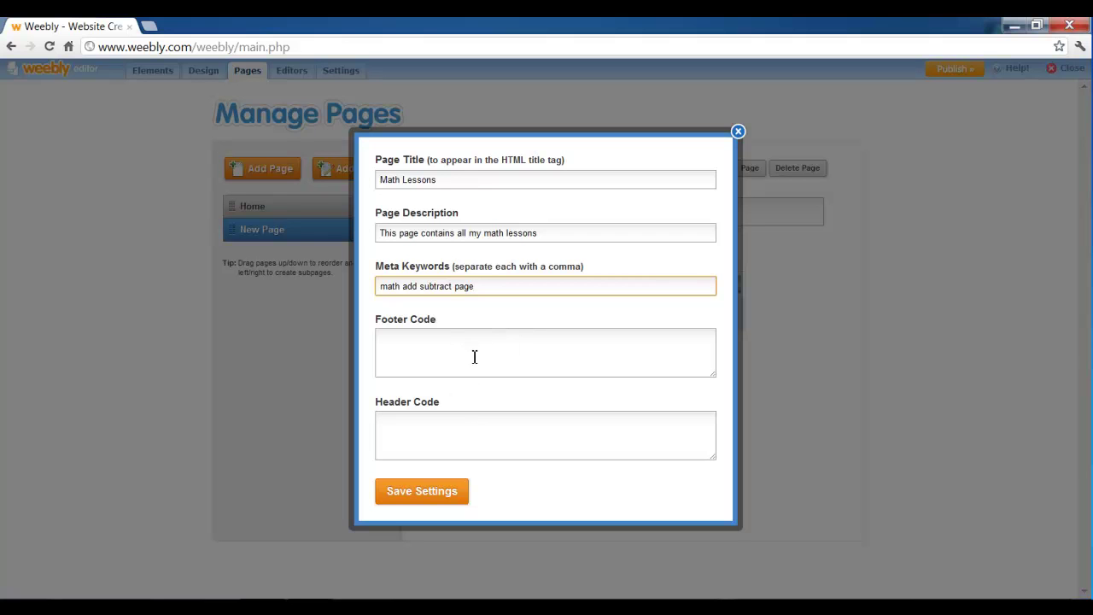
left_click(432, 494)
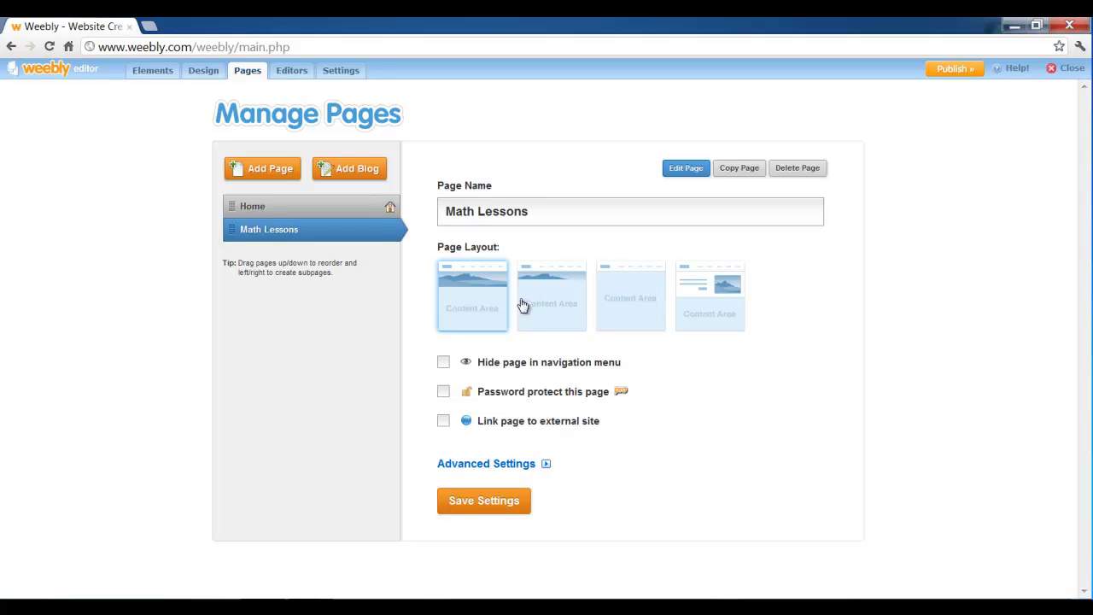
Step: Save the Math Lessons page settings and return to page management
left_click(481, 512)
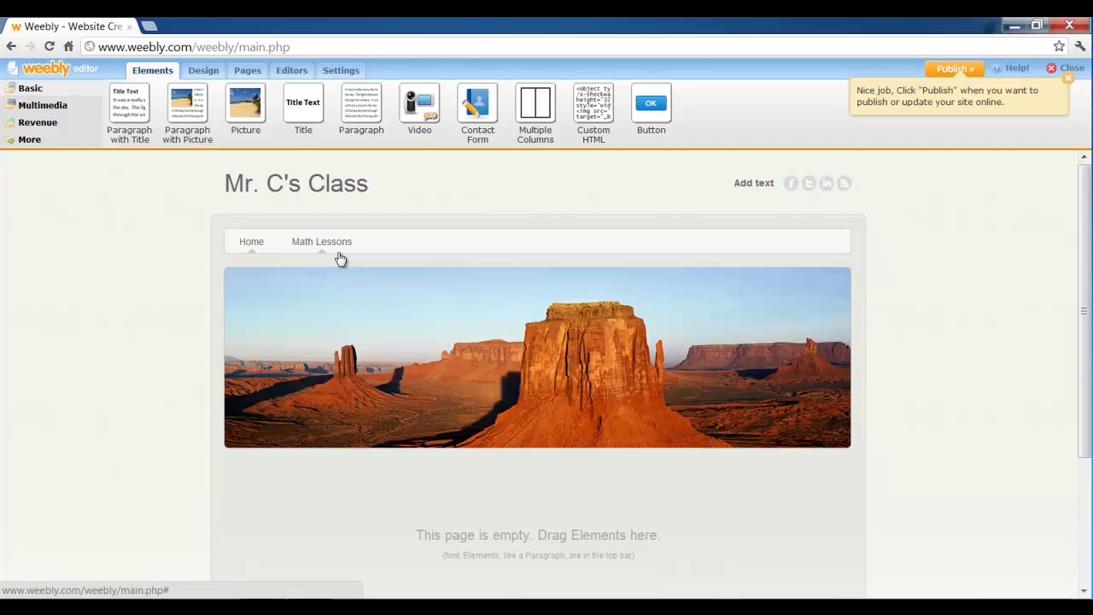
left_click(245, 72)
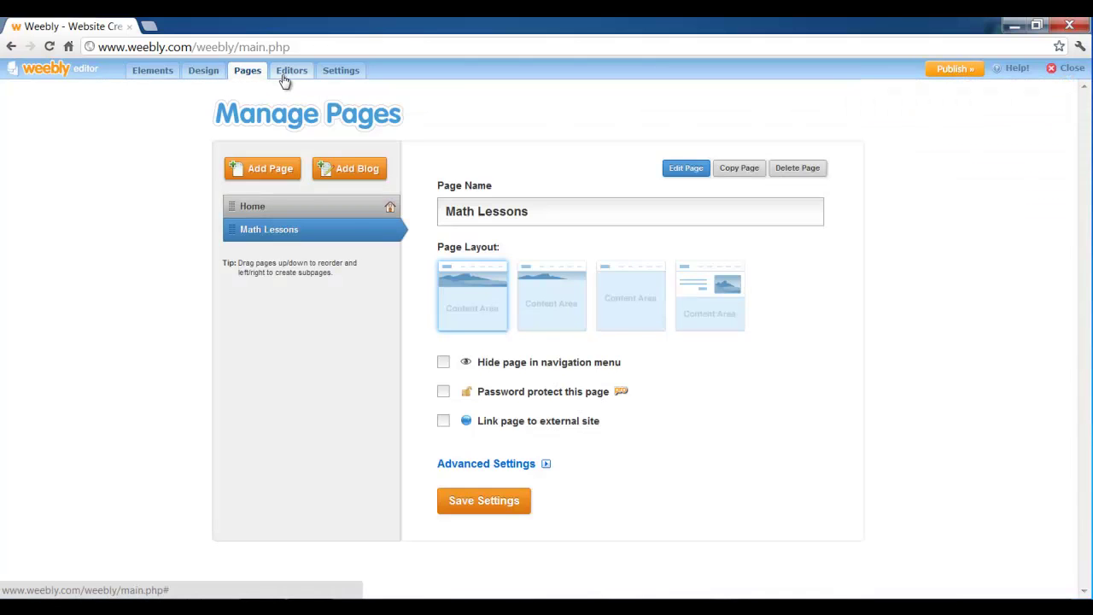
Step: Review the website editors list and the site's general, SEO, ecommerce, mobile and archive settings, and leave them without saving
left_click(289, 74)
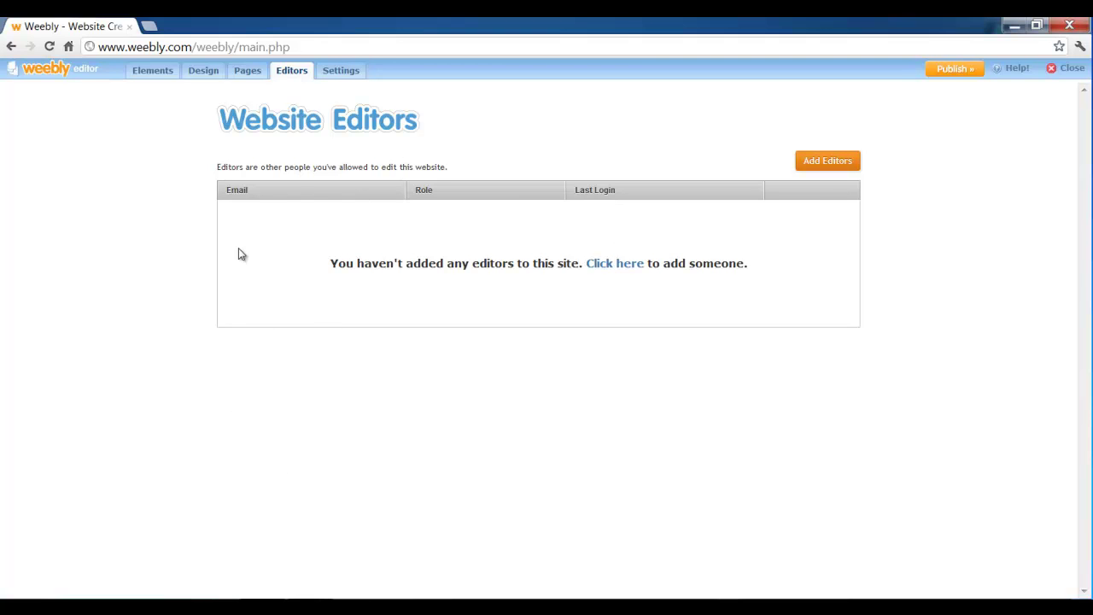
left_click(339, 74)
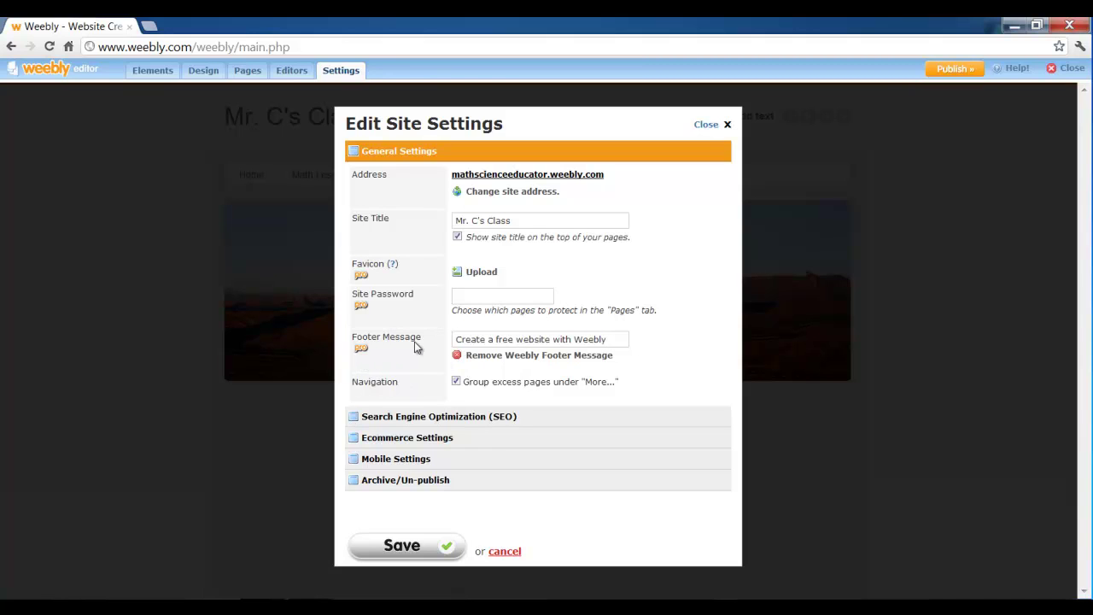
left_click(419, 418)
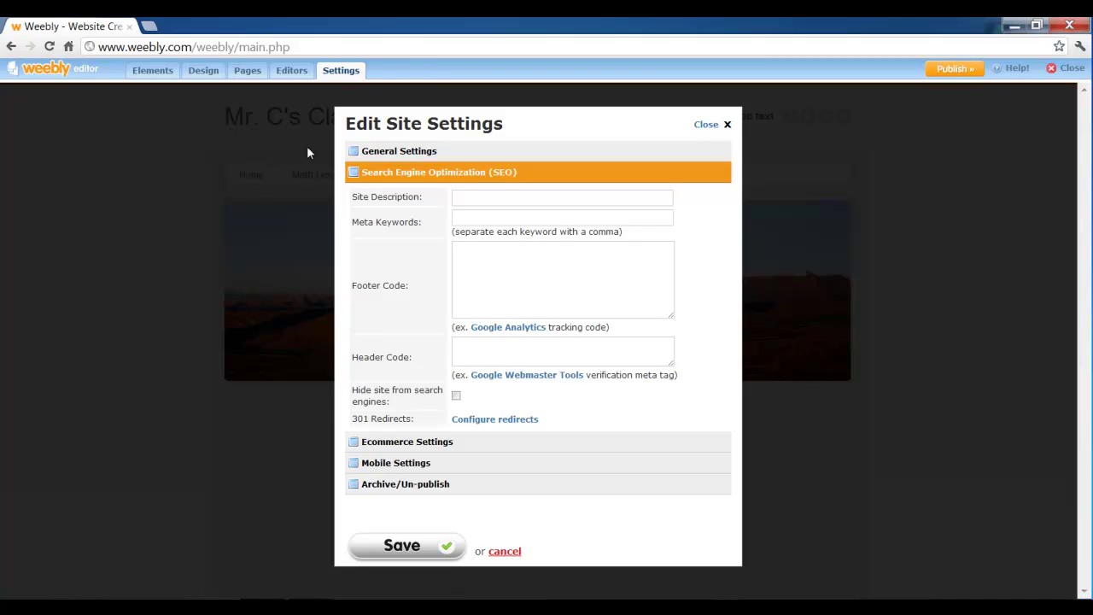
left_click(419, 442)
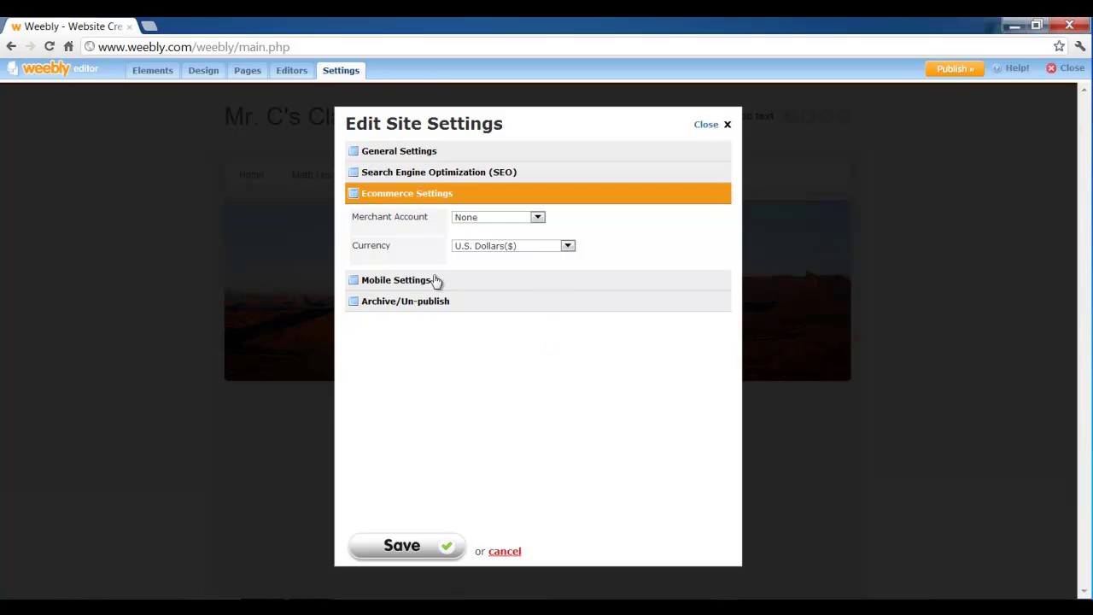
left_click(401, 282)
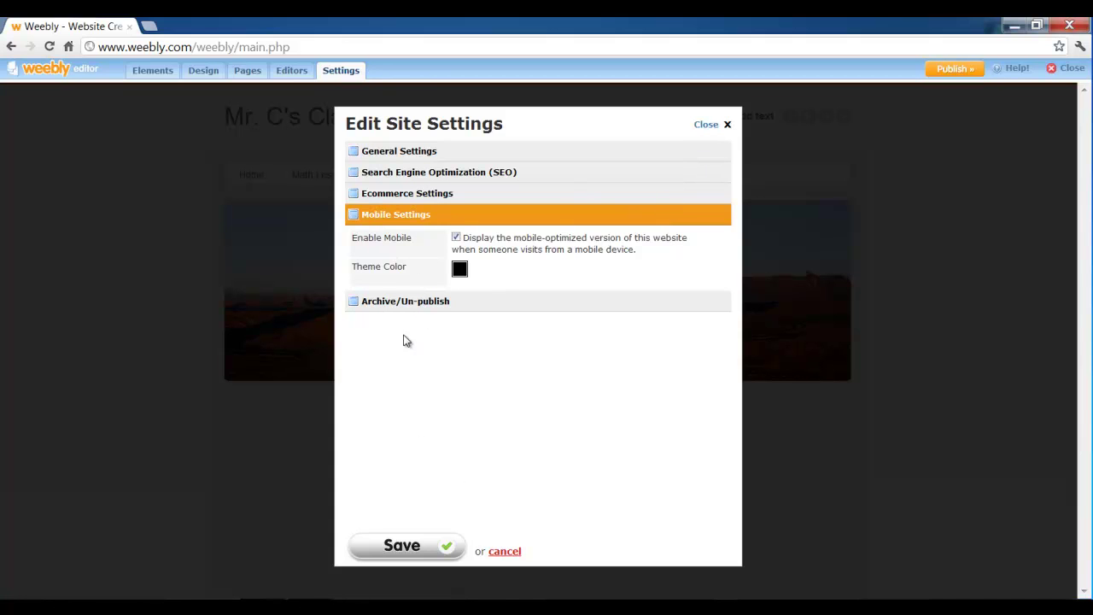
left_click(382, 302)
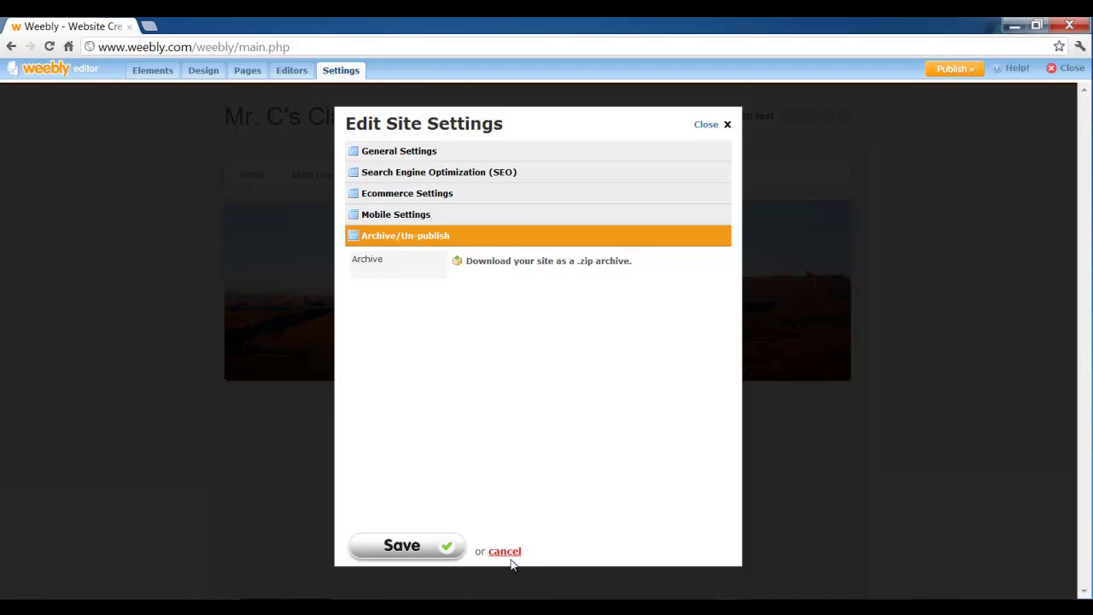
left_click(706, 124)
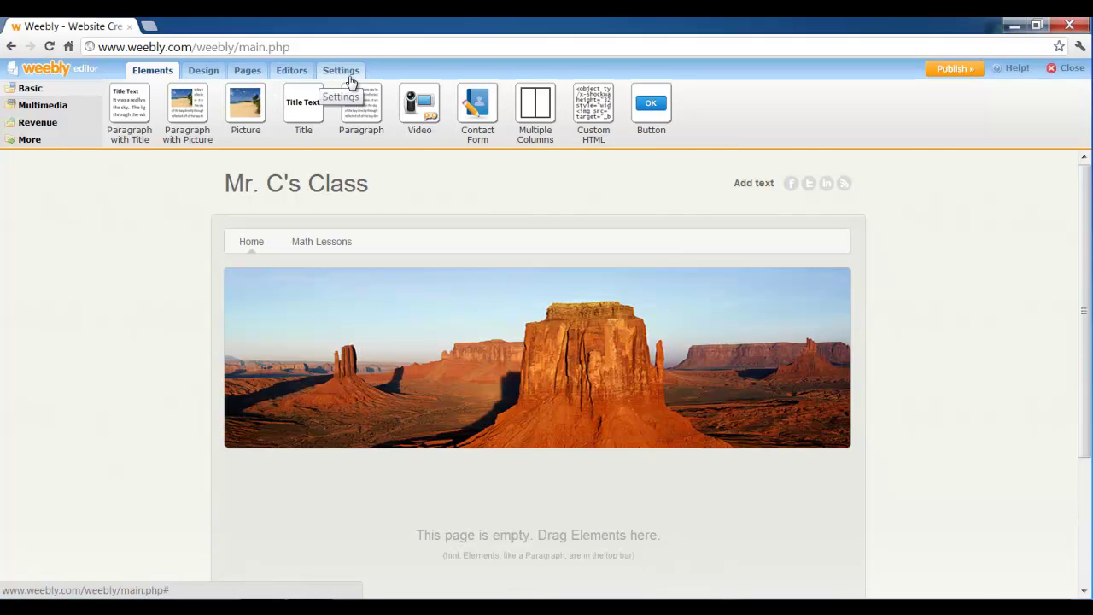
Step: Try the dark wood theme with the teal mountain header, and preview the red theme with the food header down the page
left_click(208, 68)
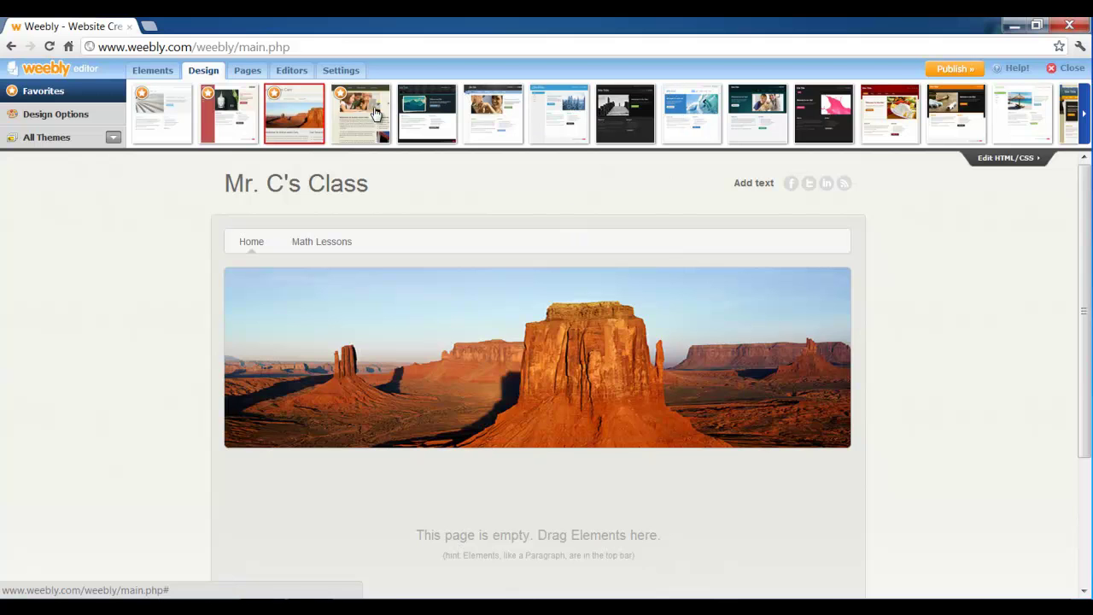
left_click(427, 113)
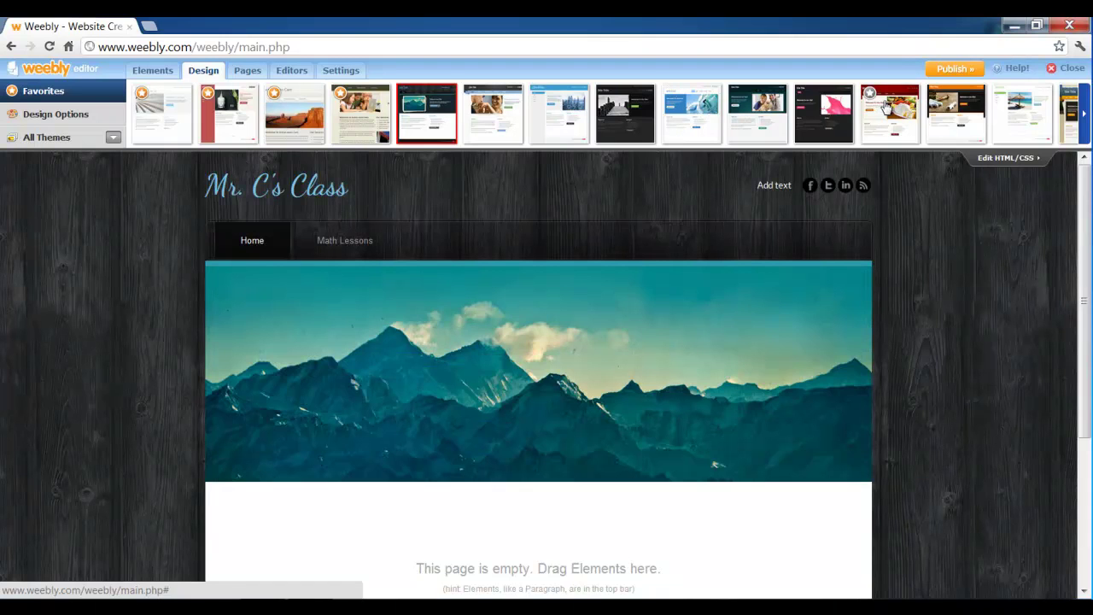
left_click(878, 111)
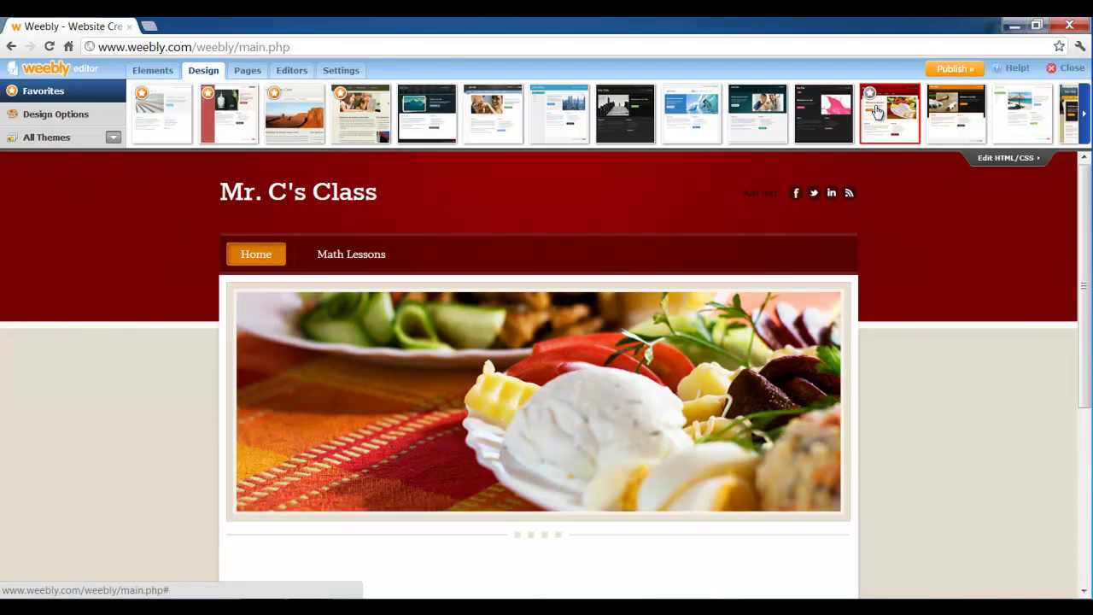
scroll(299, 282, "down", 3)
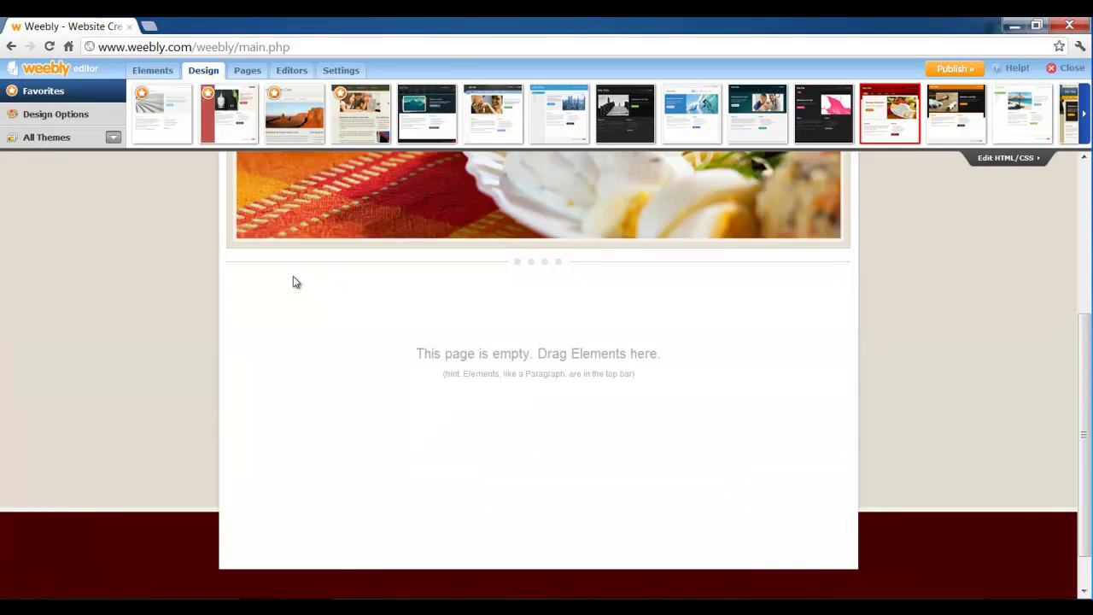
scroll(291, 281, "up", 3)
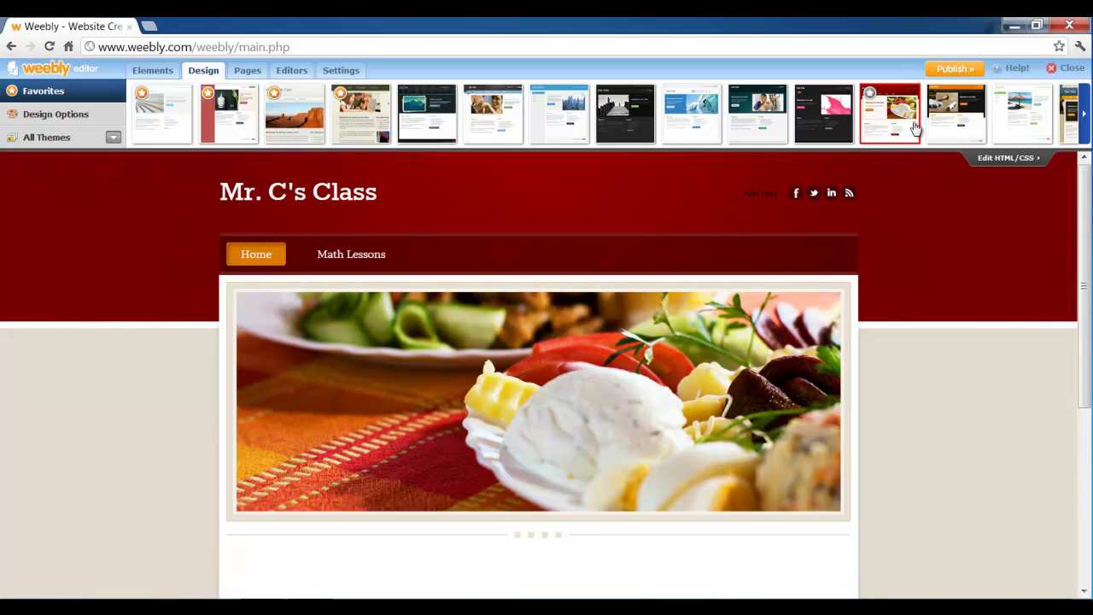
Step: Browse further through the available themes and try the brown parchment theme with the fountain pen
left_click(1085, 119)
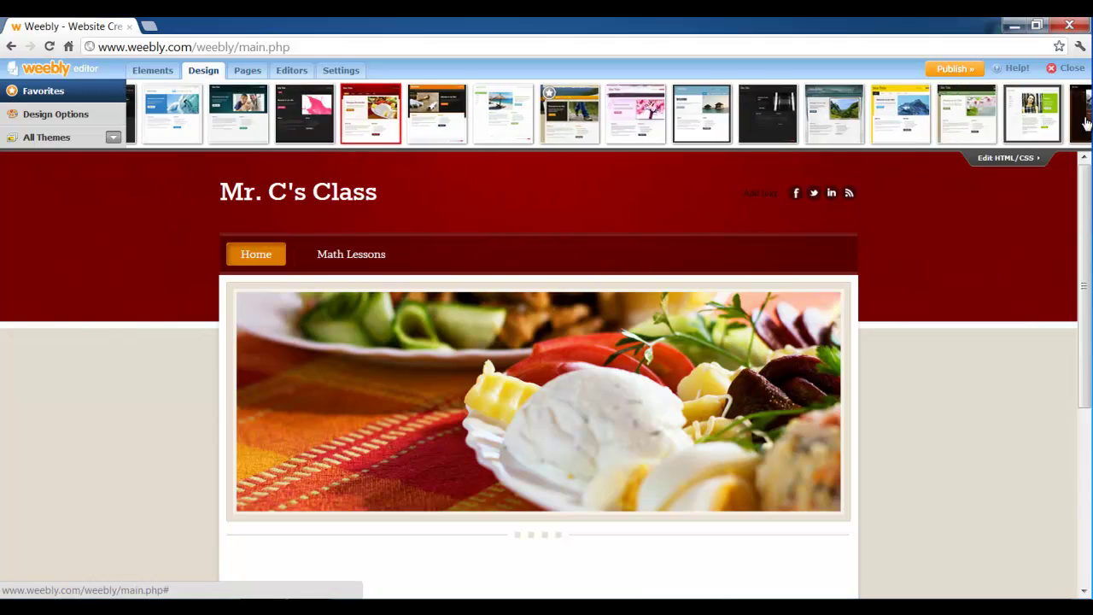
left_click(1084, 119)
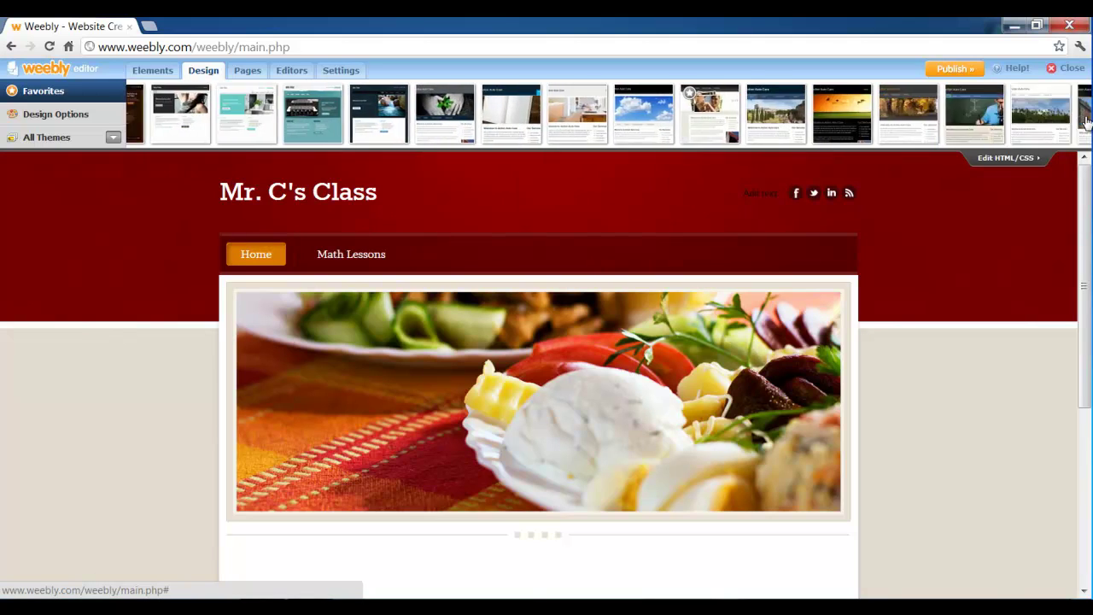
left_click(1084, 119)
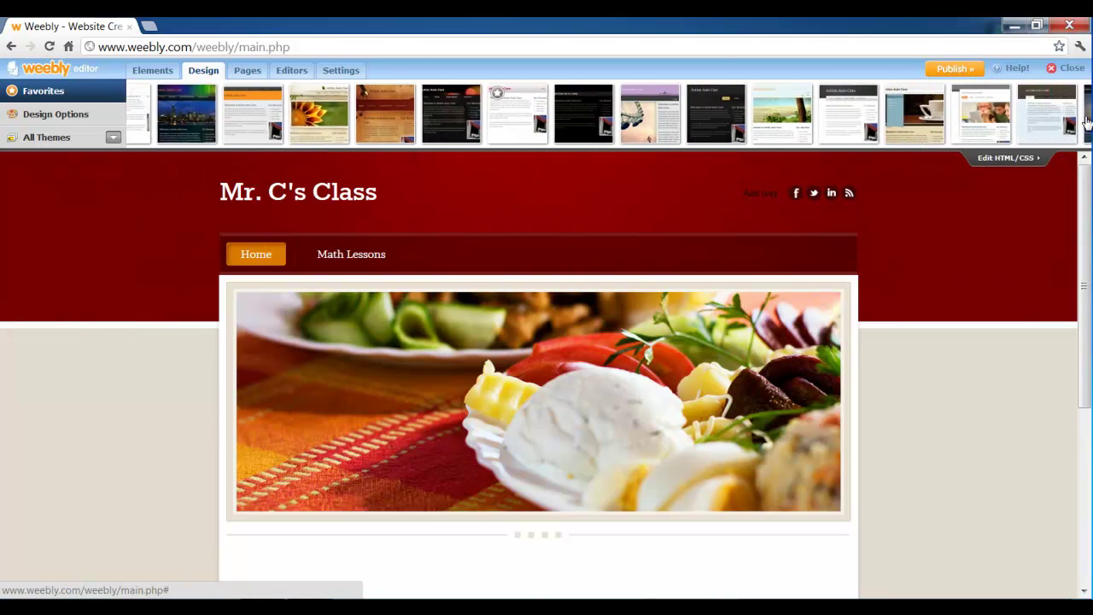
left_click(376, 115)
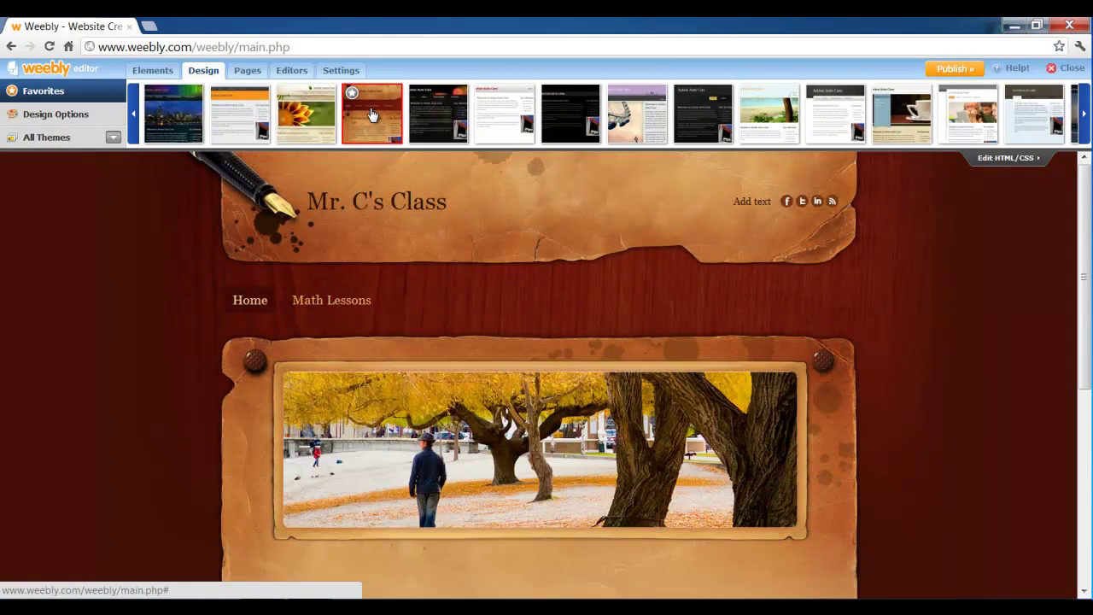
Step: Apply the red theme with the food header image and check how the home page looks in it
left_click(133, 118)
left_click(132, 118)
left_click(137, 115)
left_click(137, 116)
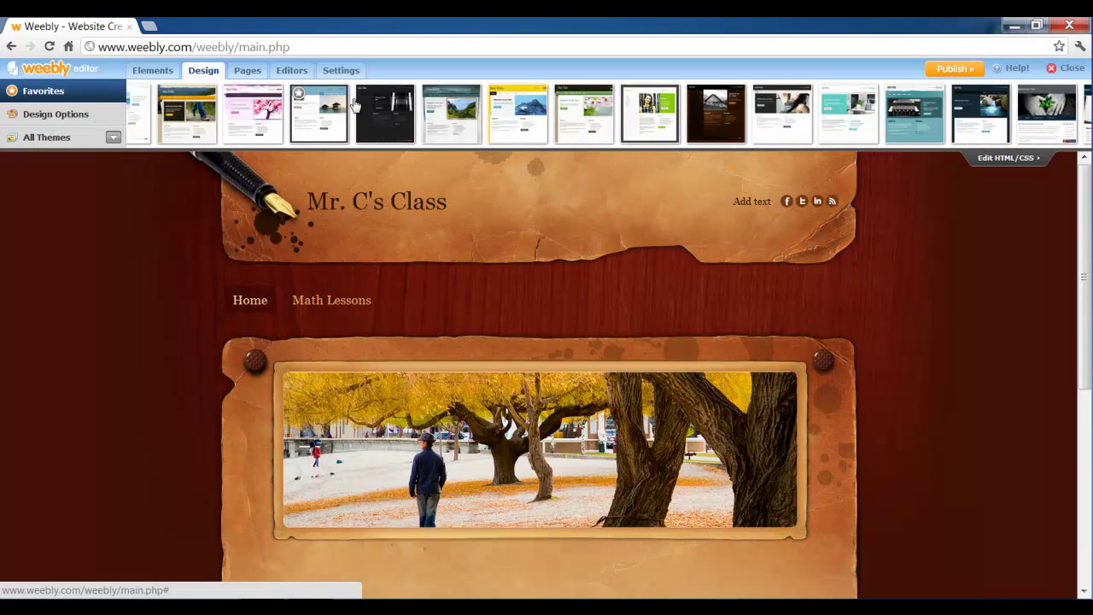
left_click(137, 116)
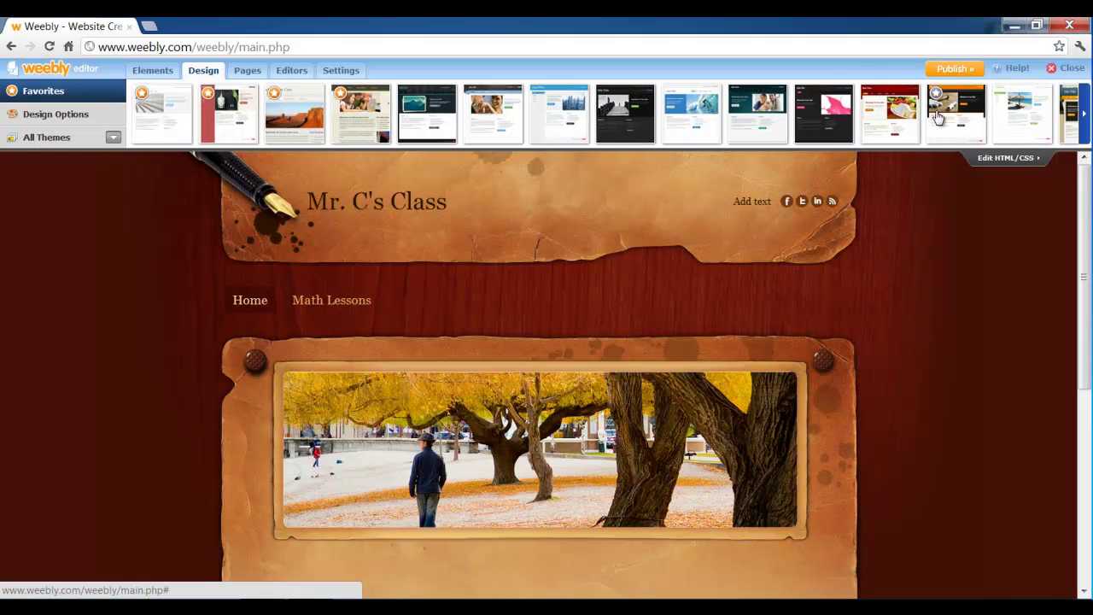
left_click(891, 119)
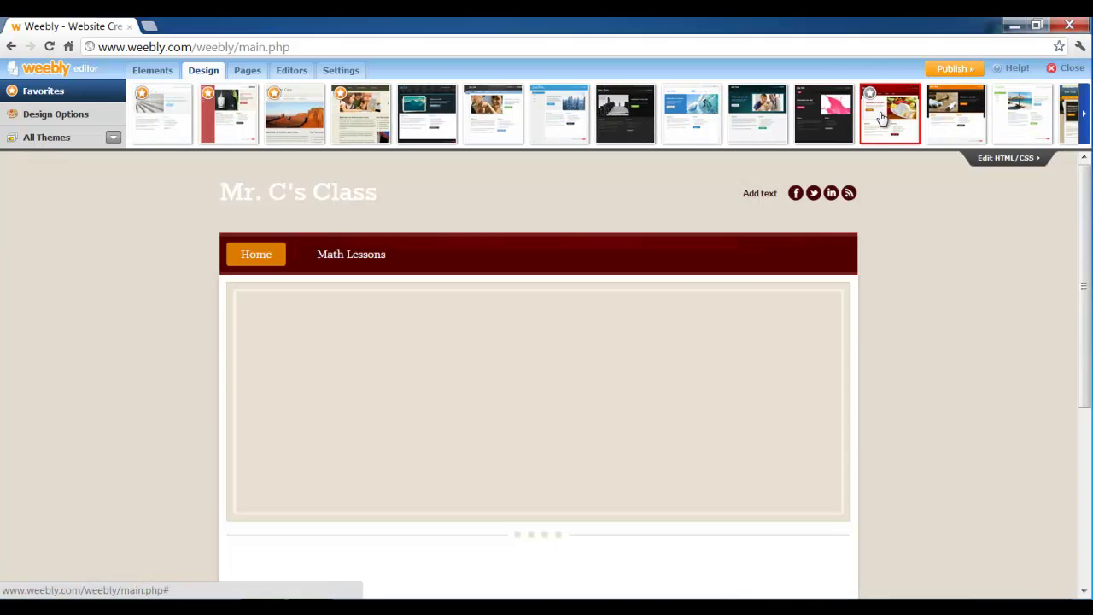
scroll(830, 247, "down", 3)
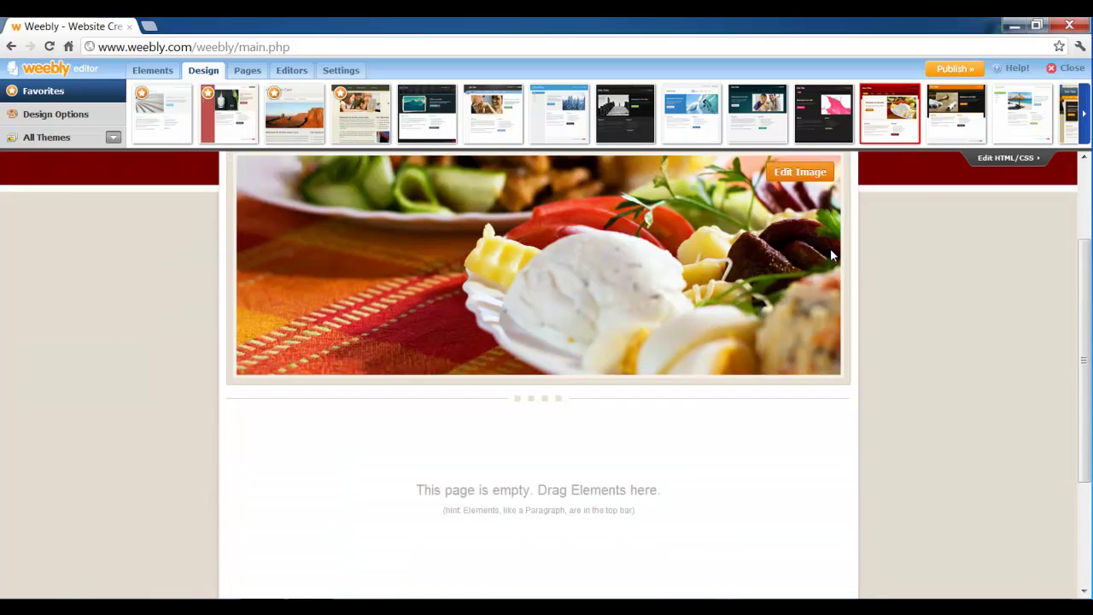
scroll(833, 248, "up", 3)
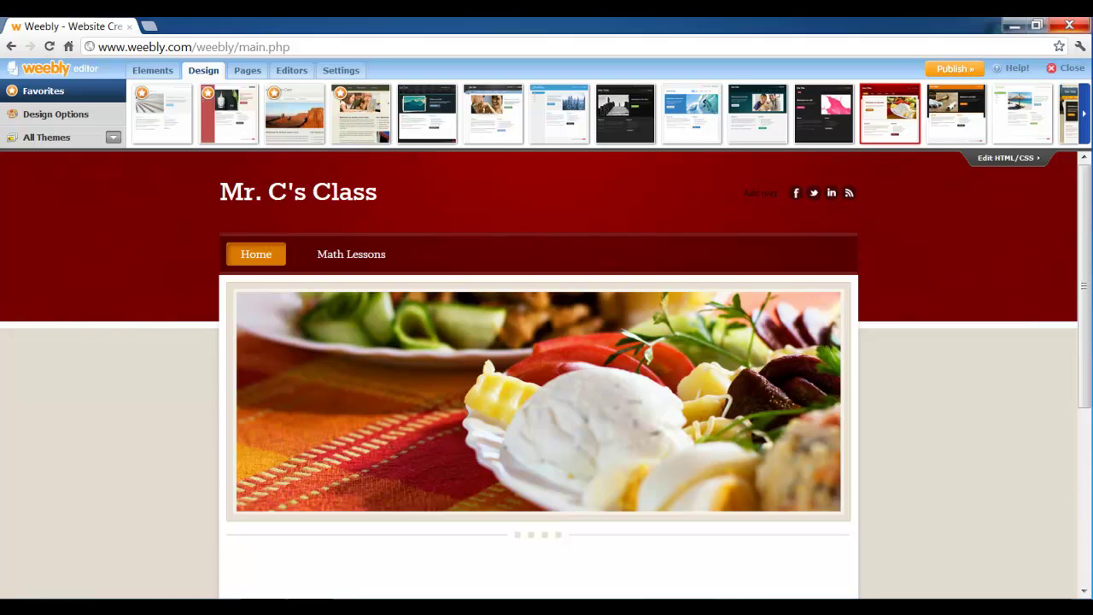
Step: Publish the website on the Weebly subdomain "mathscienceeducator" and dismiss the publishing confirmation
left_click(948, 73)
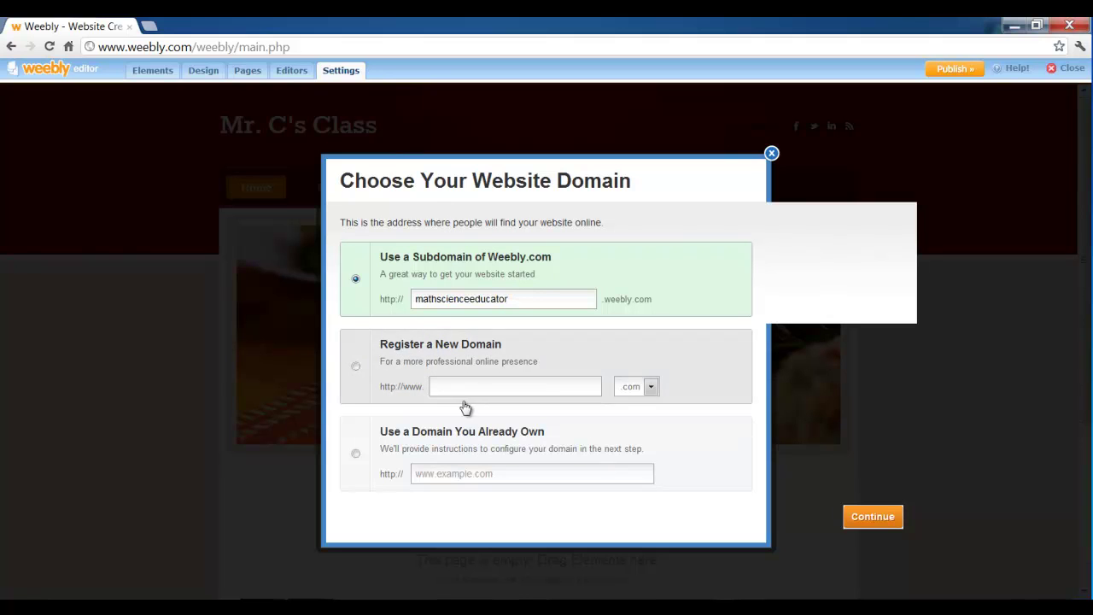
left_click(865, 517)
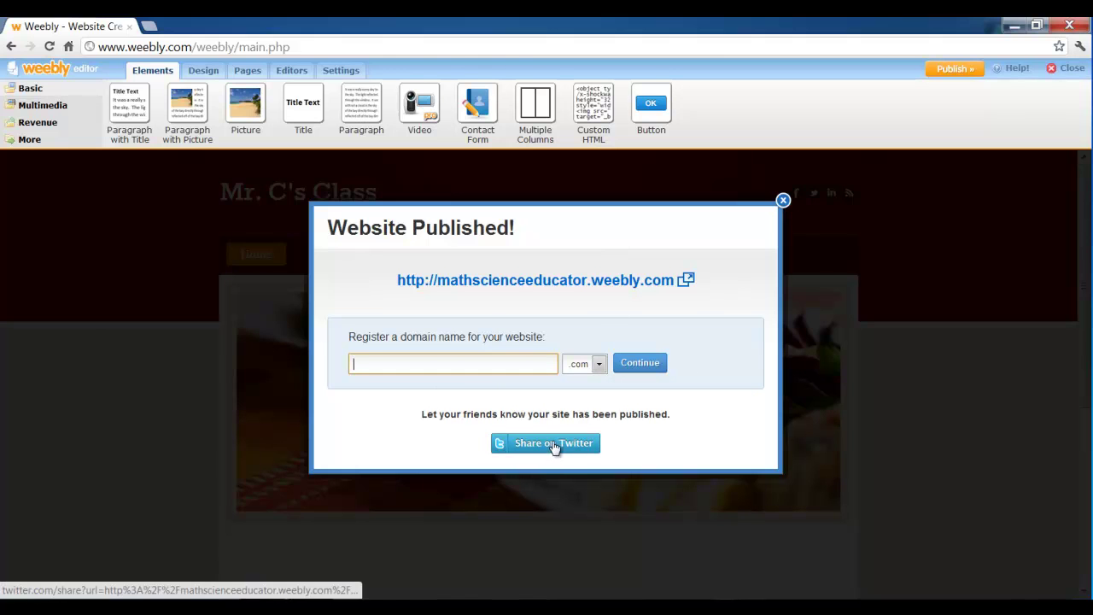
left_click(783, 200)
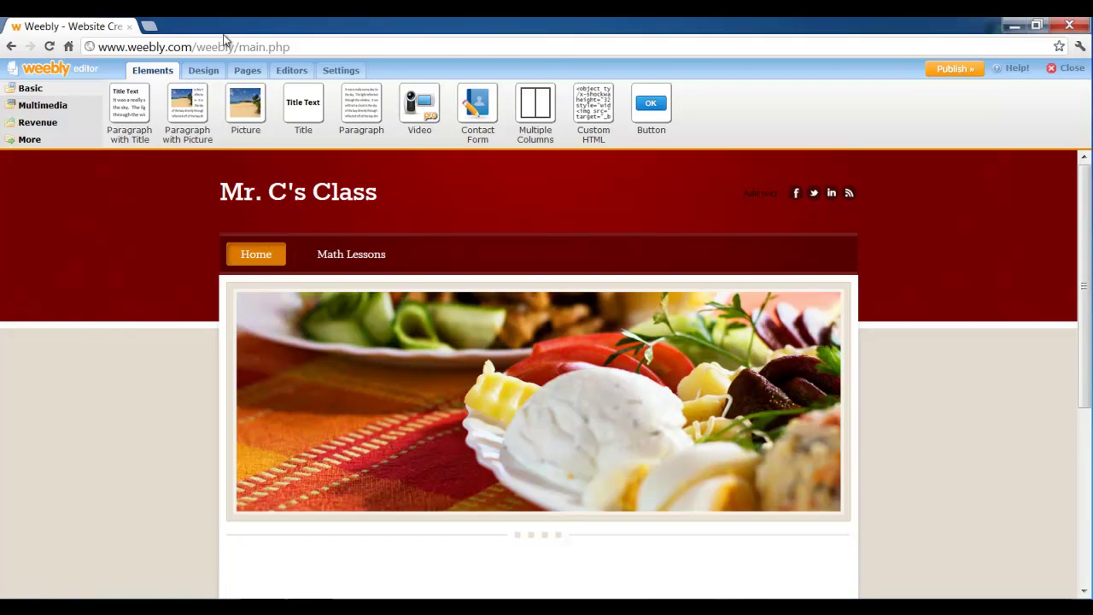